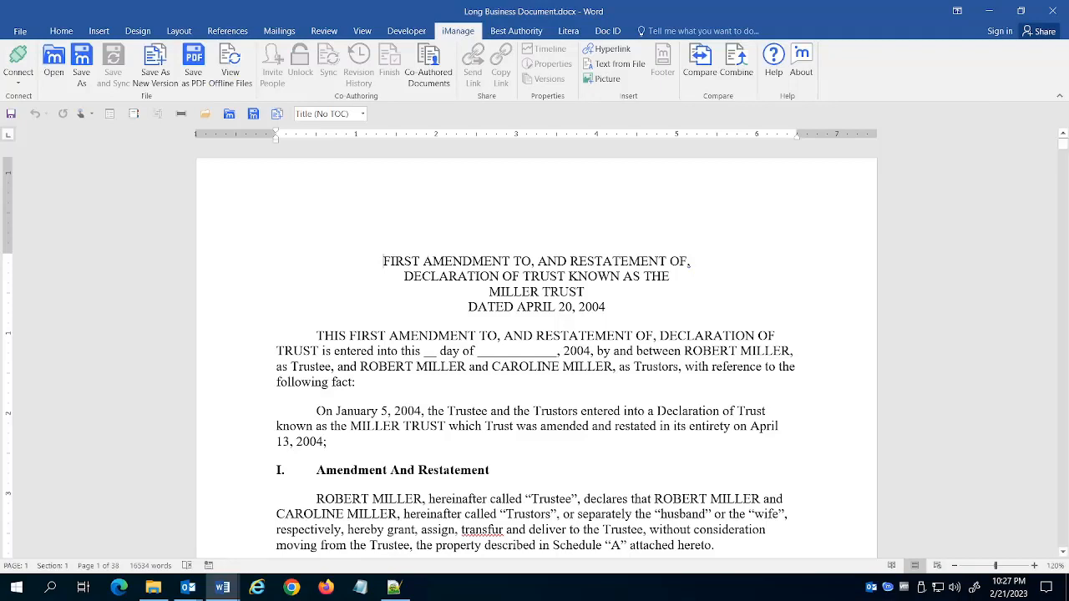
Examine the page 1 footer of the Long Business Document.
click(357, 382)
scroll(535, 351, down, 3)
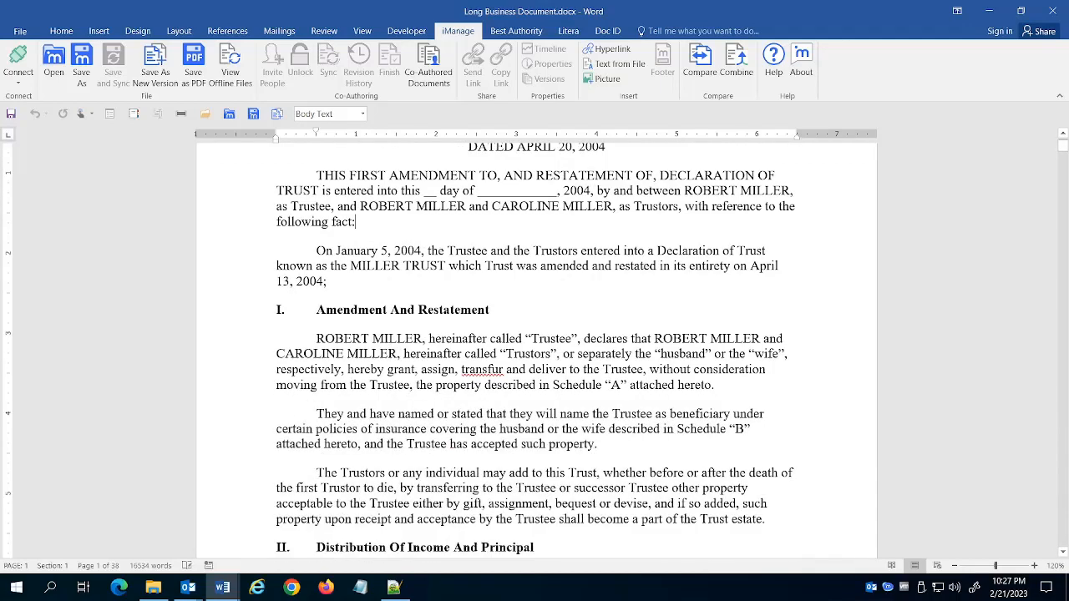
scroll(534, 351, down, 5)
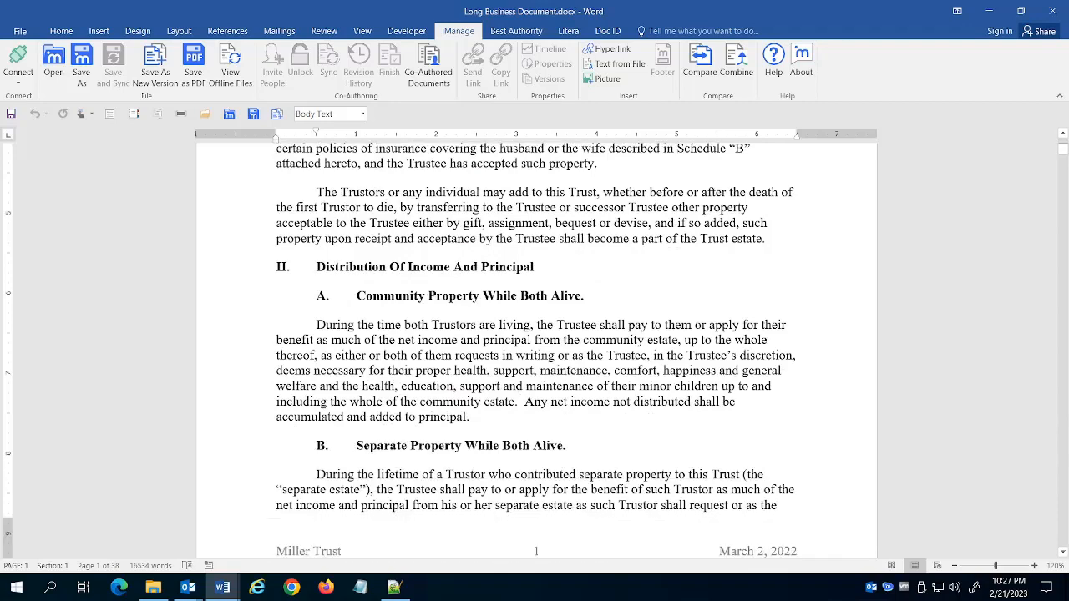
scroll(428, 424, down, 3)
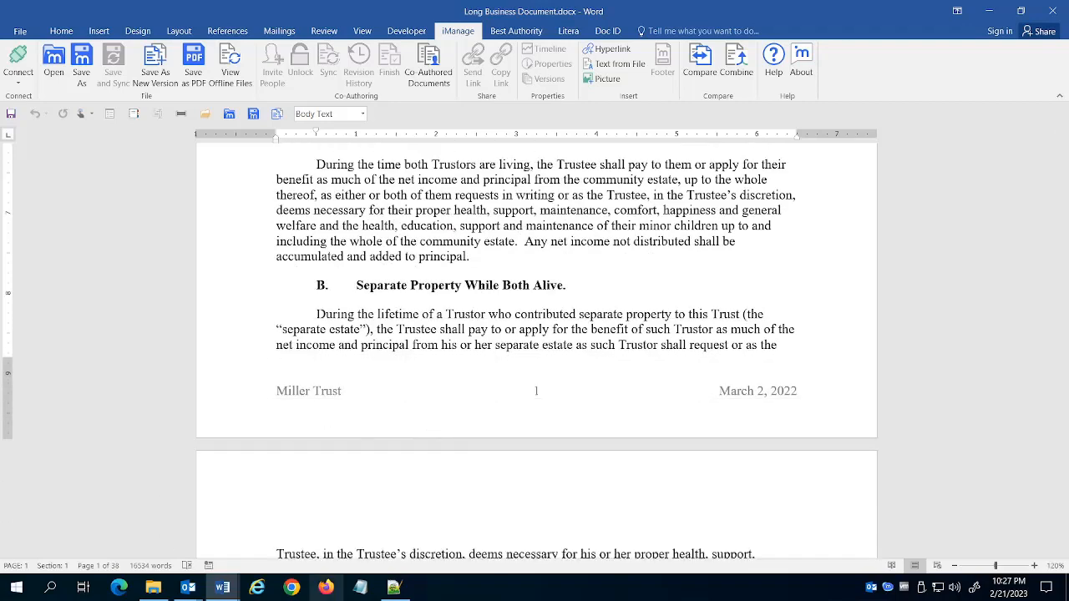
Switch to Notepad++ and review the footer option block in imWorkOptions.xml, including the AutoInsert and FontName keys, before returning to Word.
click(405, 593)
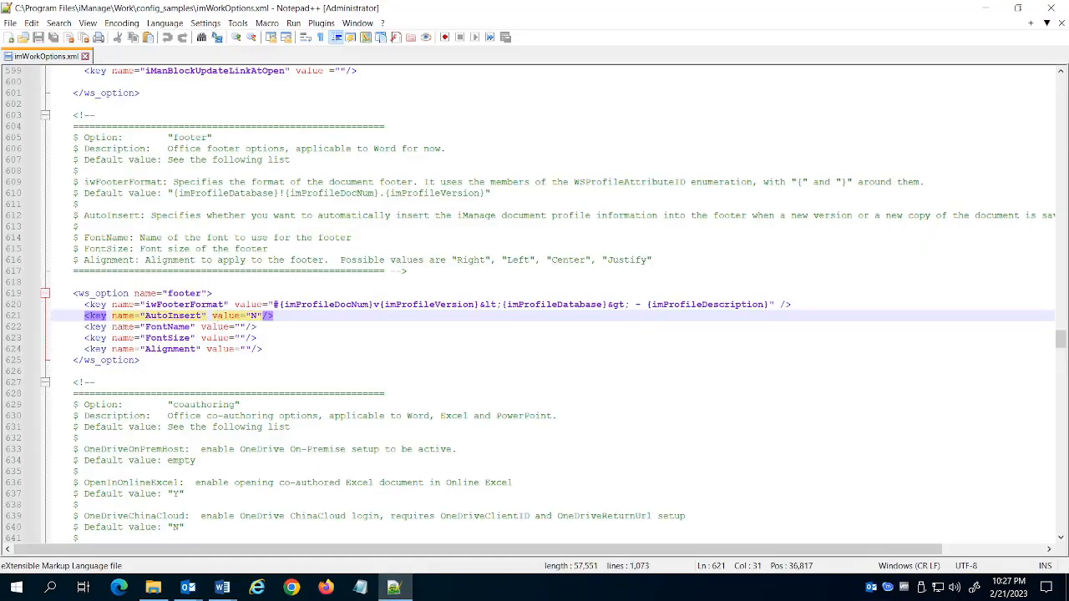
click(261, 148)
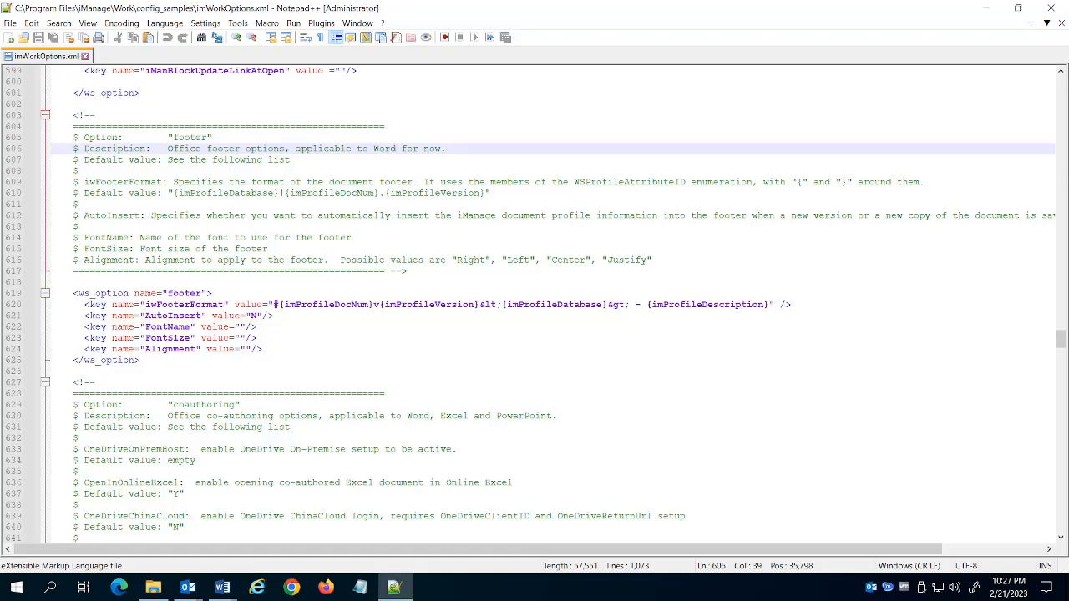
drag(67, 293, 140, 371)
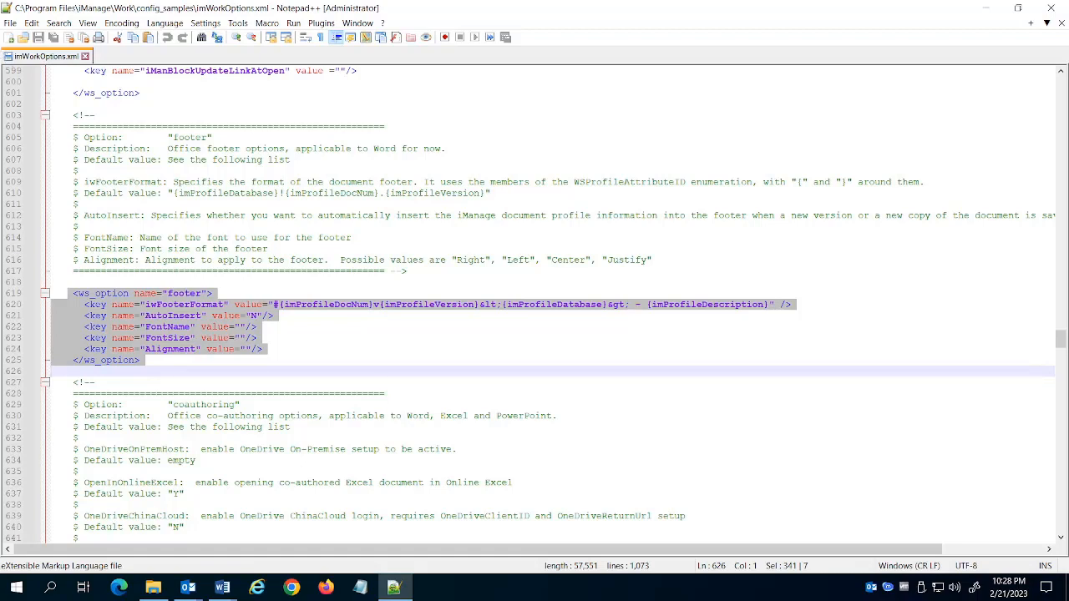
click(293, 319)
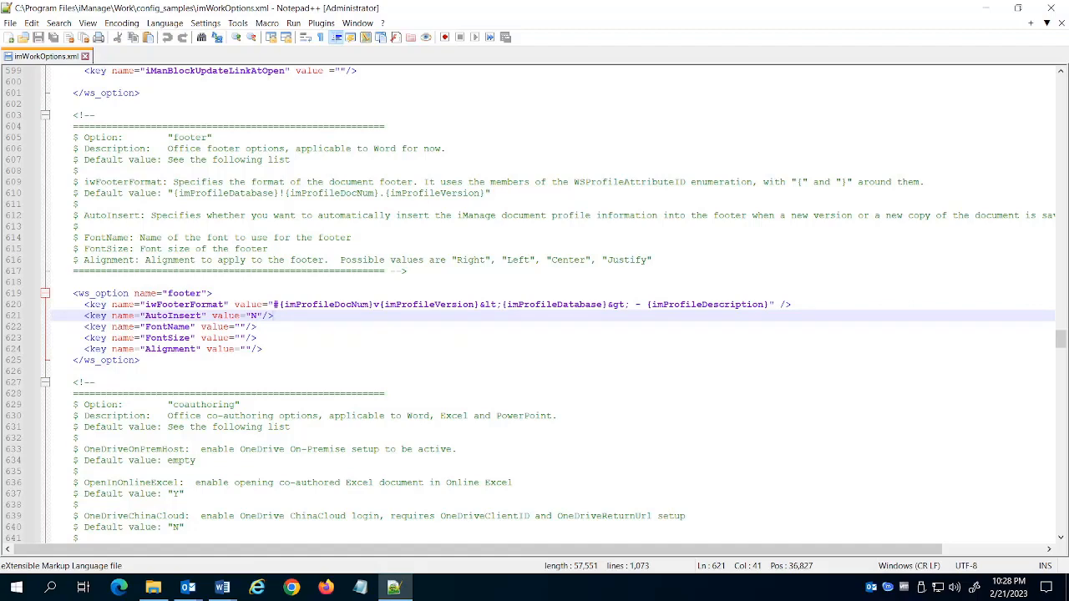
click(258, 326)
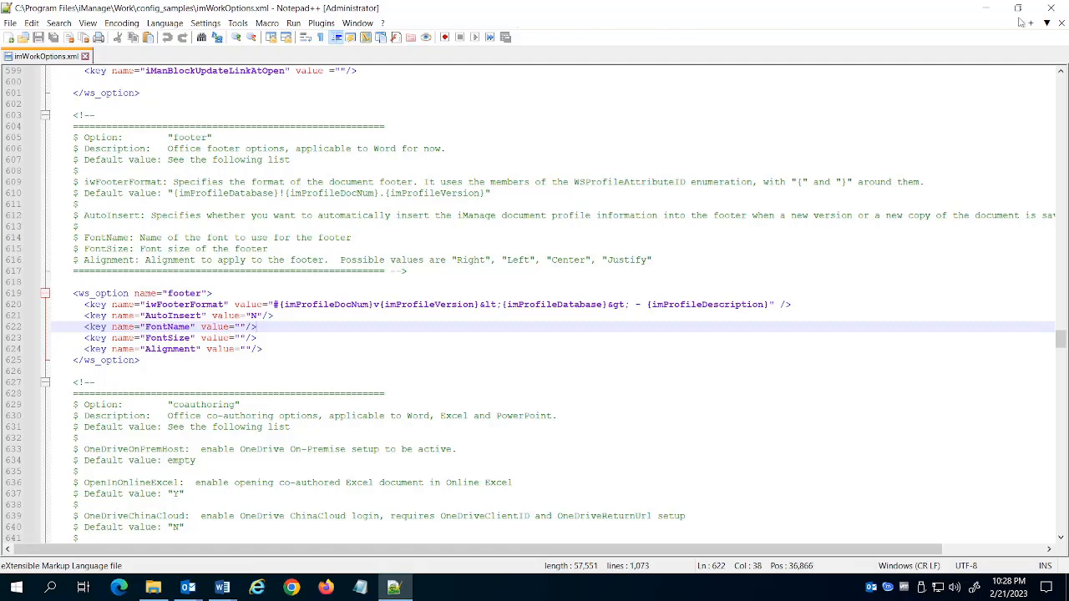
click(988, 11)
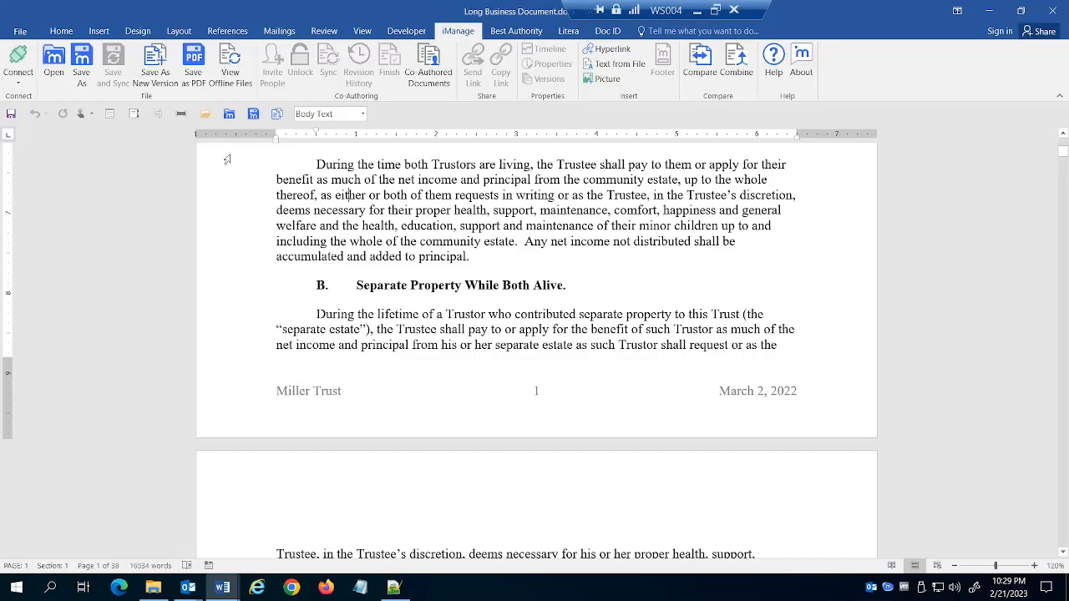
Save the document to iManage in the Documents folder of the Test Modern1 matter, keeping the title Long Business Document.
click(231, 119)
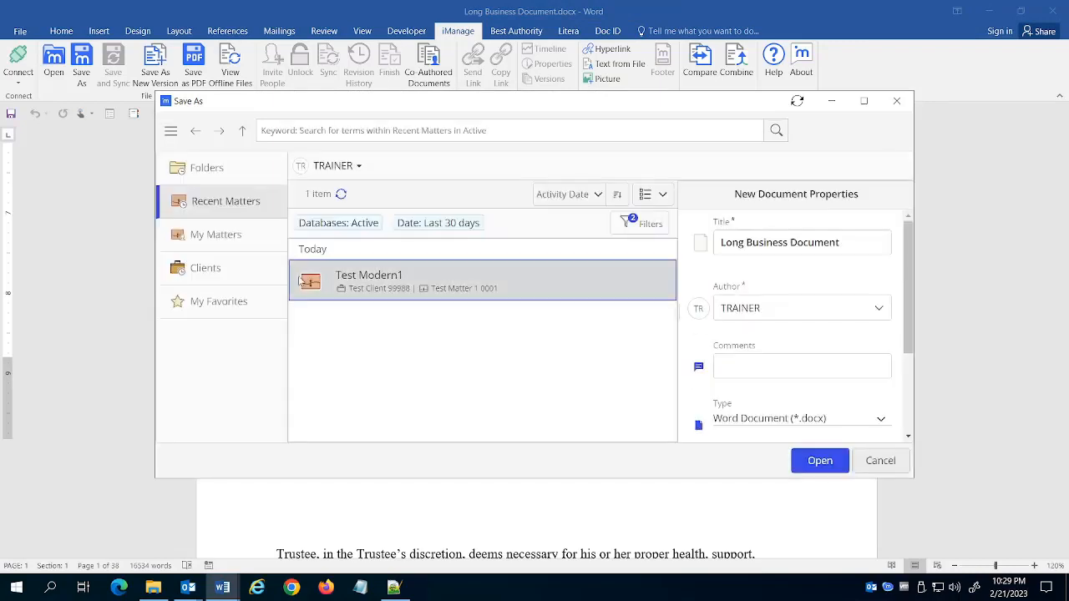
click(363, 278)
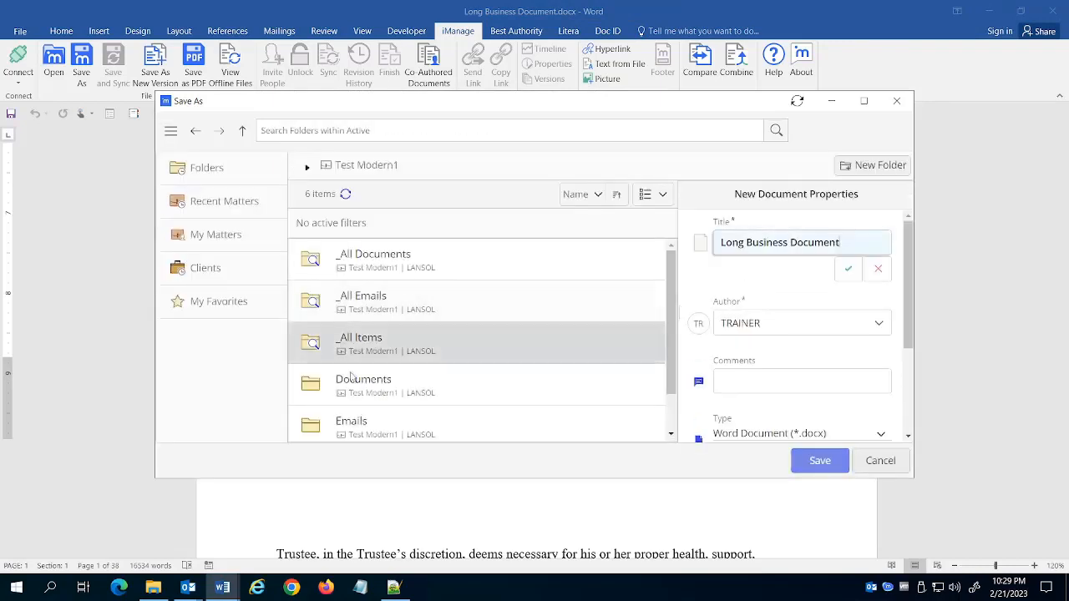
click(378, 380)
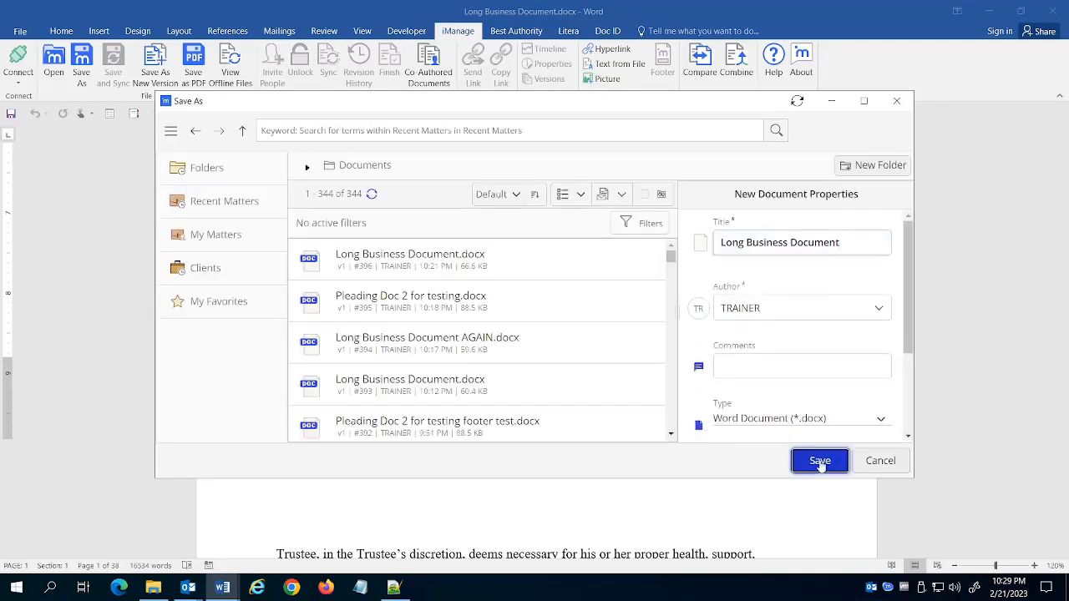
click(820, 462)
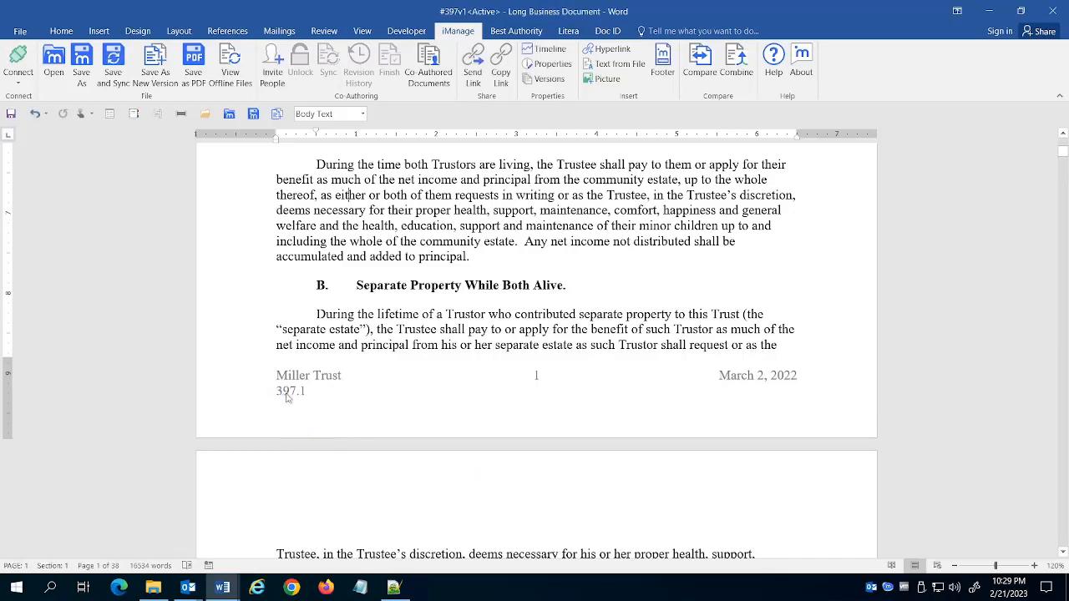
Inspect the document ID stamp in the first-page footer and the available Doc ID and iManage commands, and leave the footer.
double_click(350, 403)
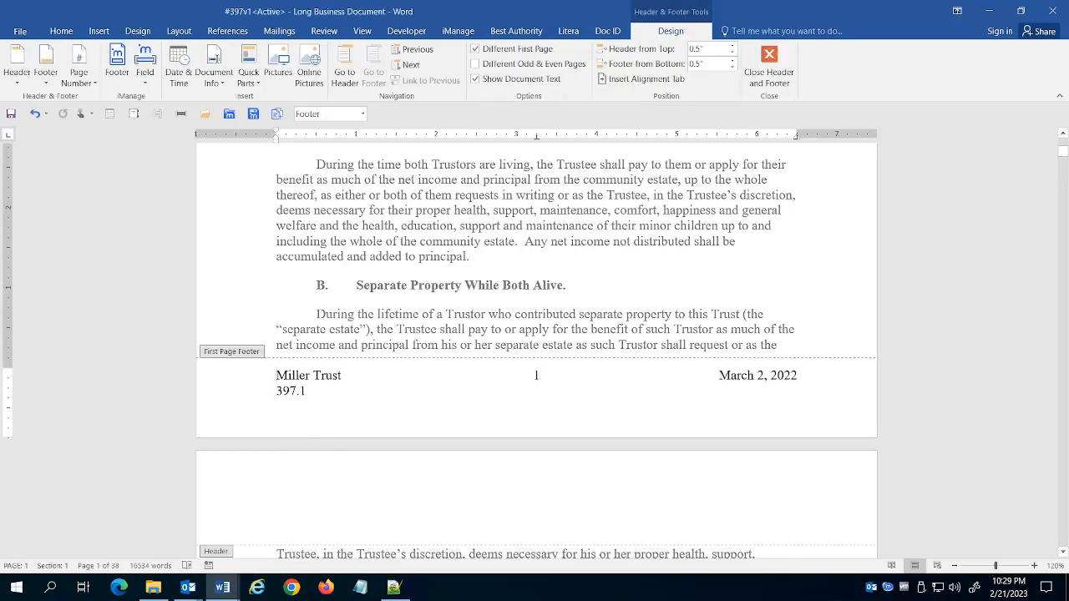
double_click(291, 391)
click(61, 31)
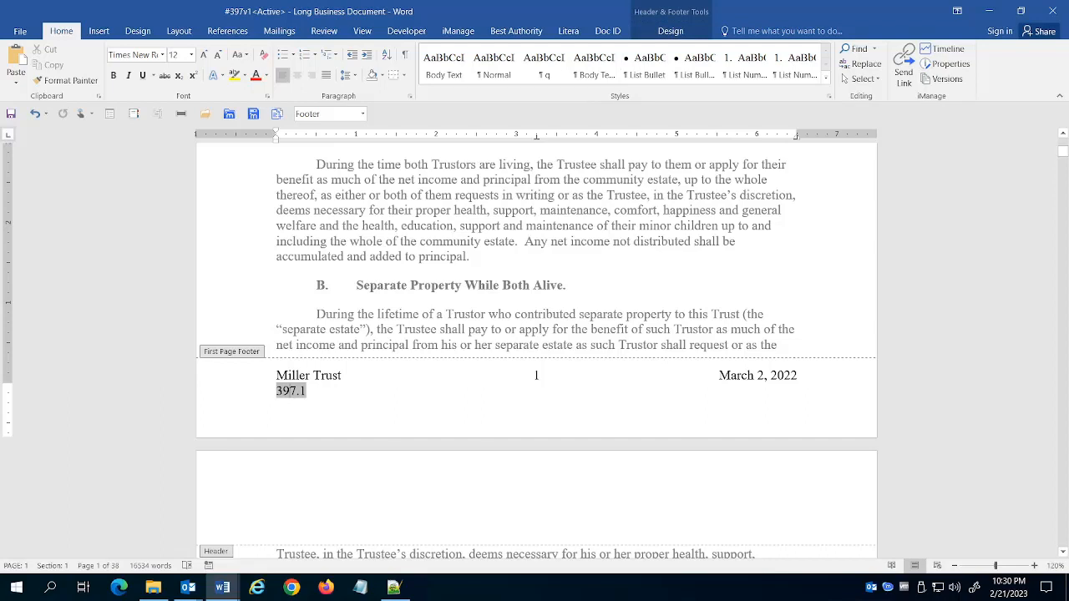
click(612, 31)
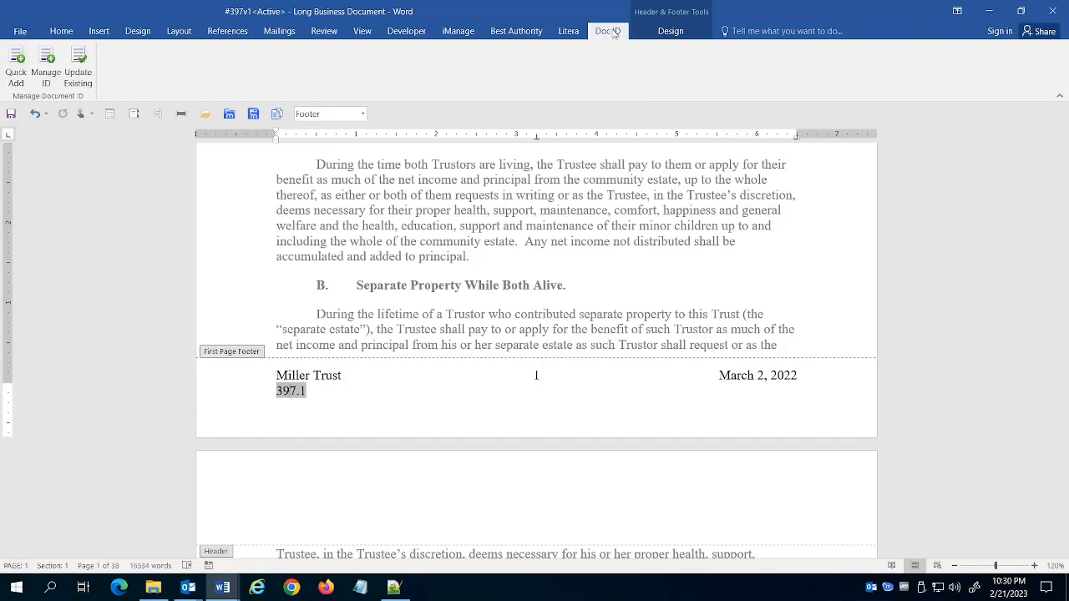
click(458, 31)
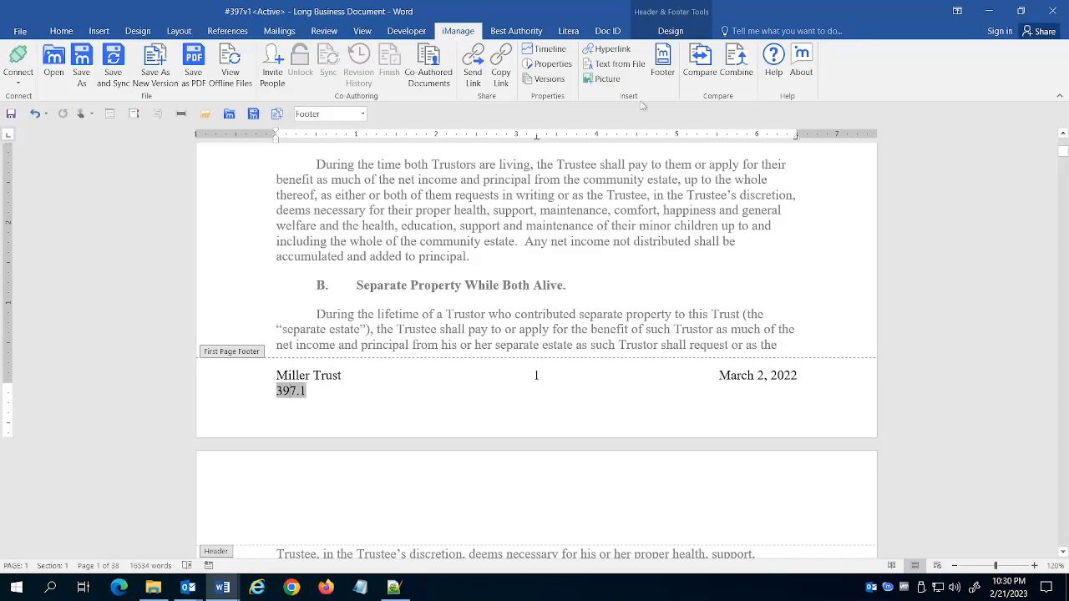
double_click(707, 199)
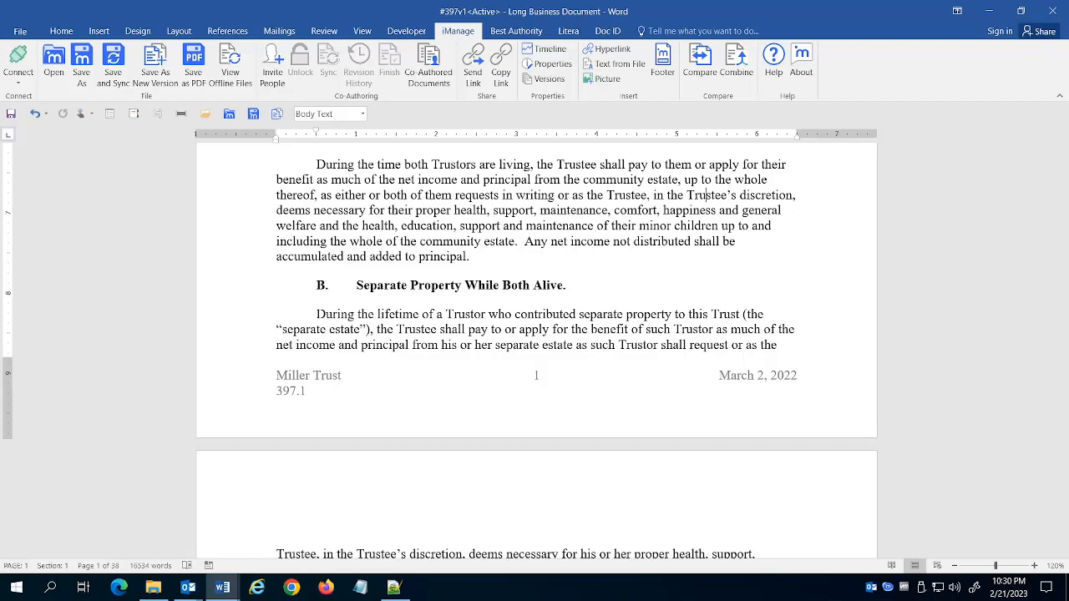
Switch to Pleading Doc 2 for testing.docx and examine the page 1 footer and the body text above it.
click(988, 11)
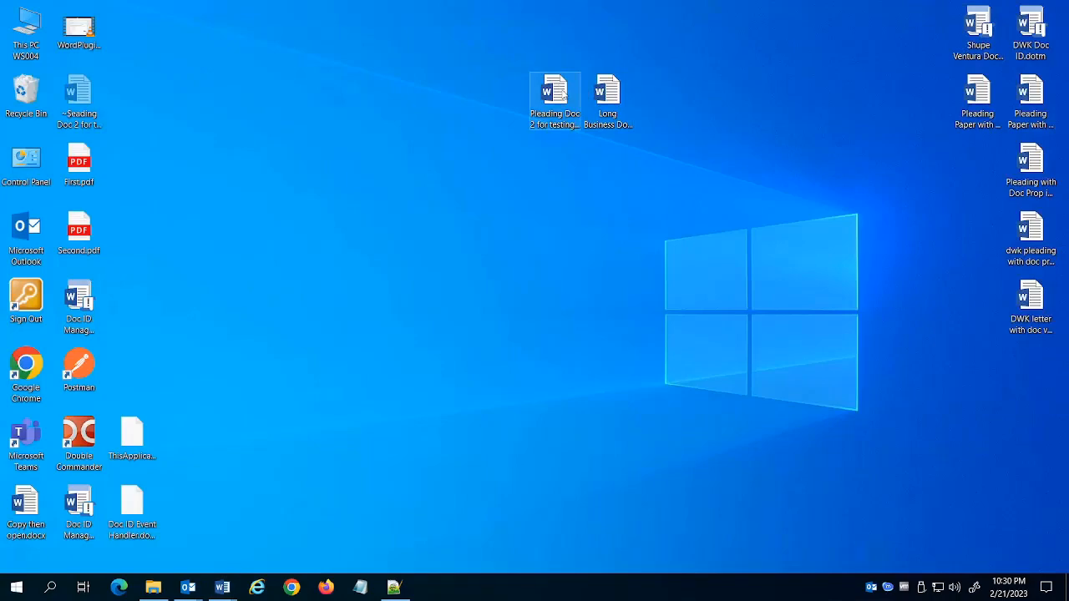
mouse_move(222, 588)
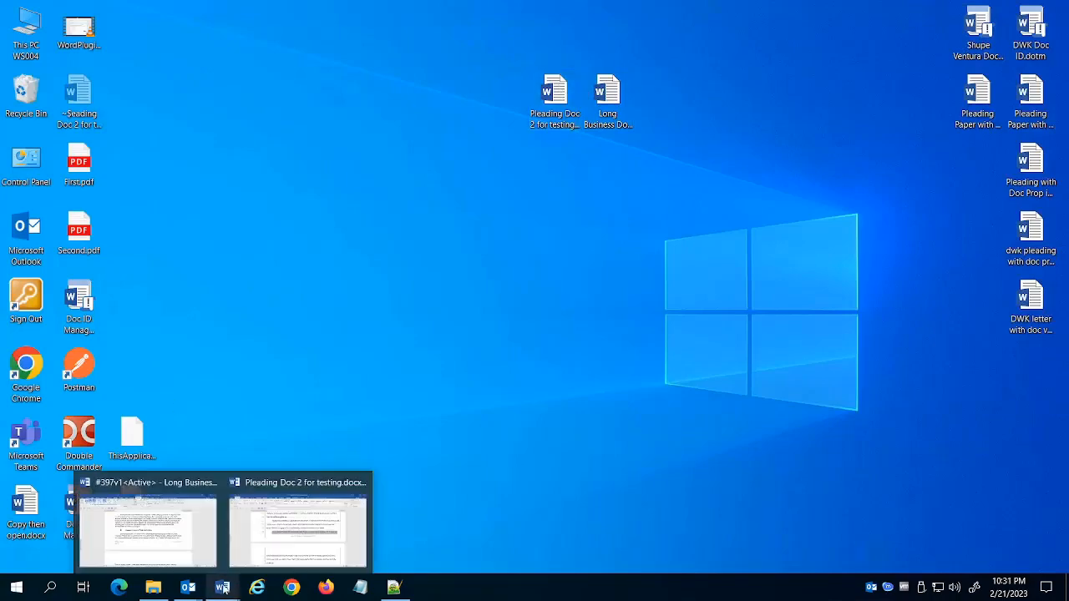
click(290, 529)
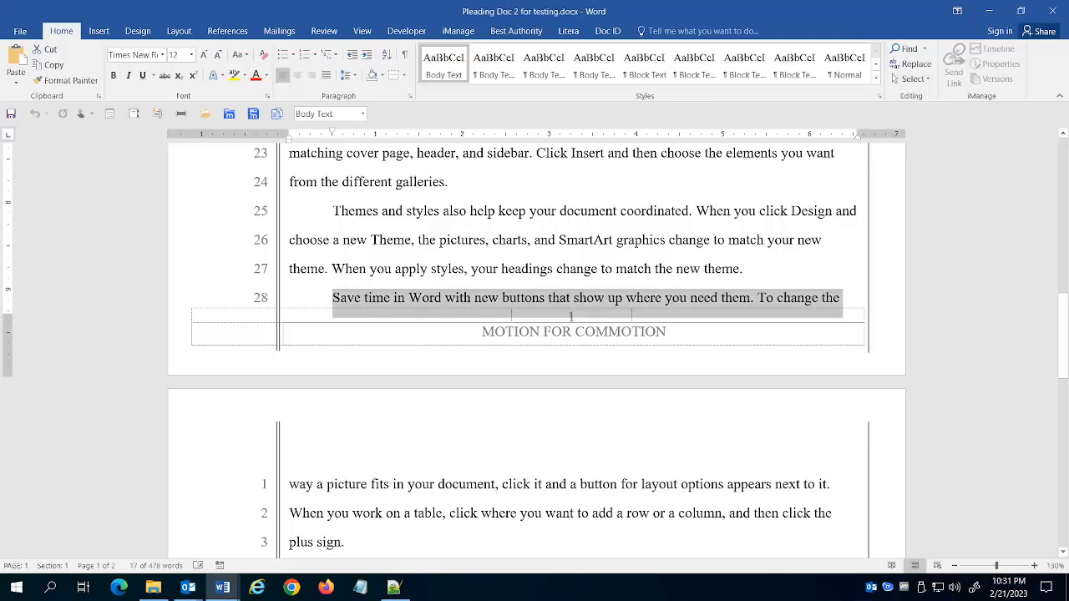
scroll(466, 254, down, 1)
click(466, 254)
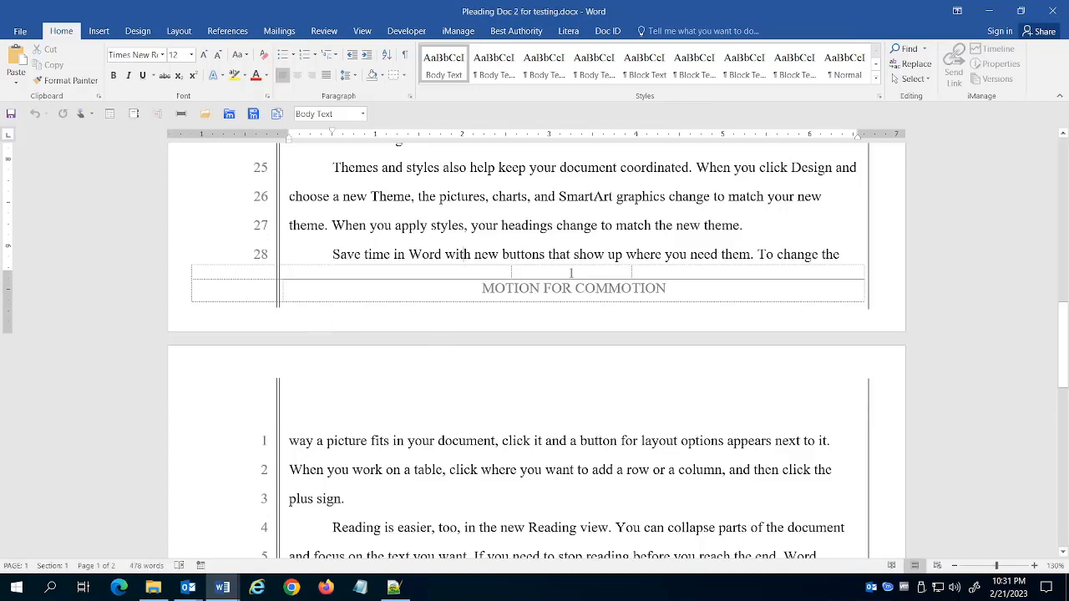
scroll(319, 331, up, 2)
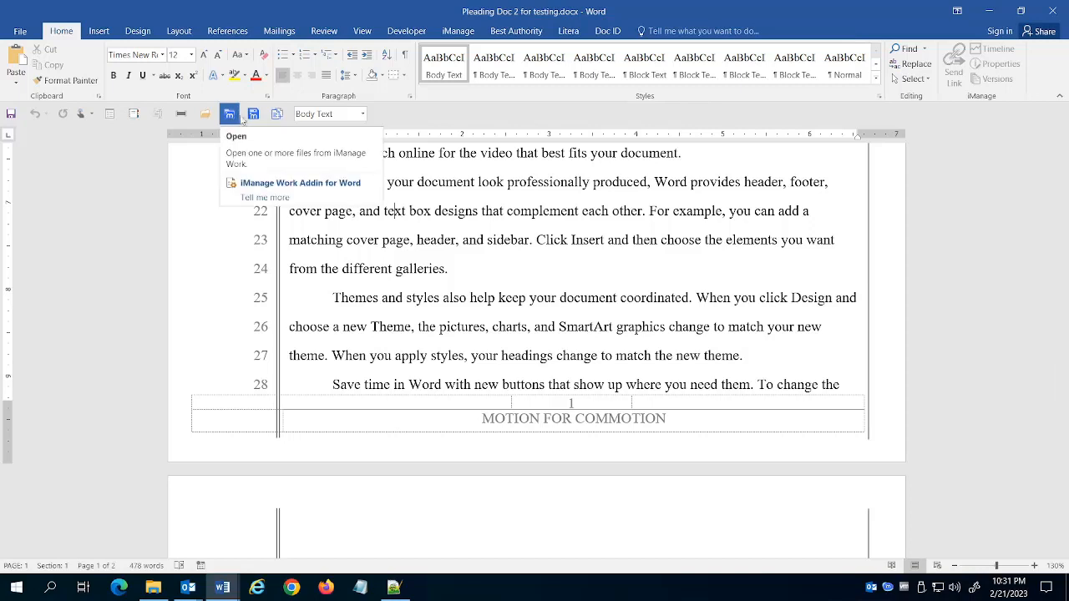
Save the pleading to iManage in the Documents folder of Test Modern1, keeping the title Pleading Doc 2 for testing.
click(380, 283)
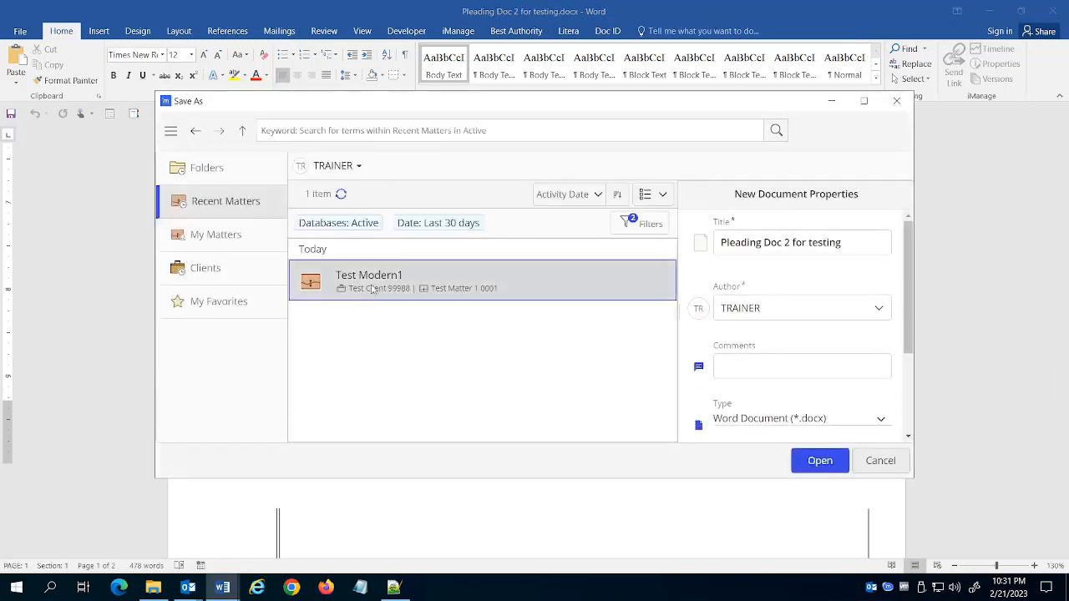
double_click(391, 282)
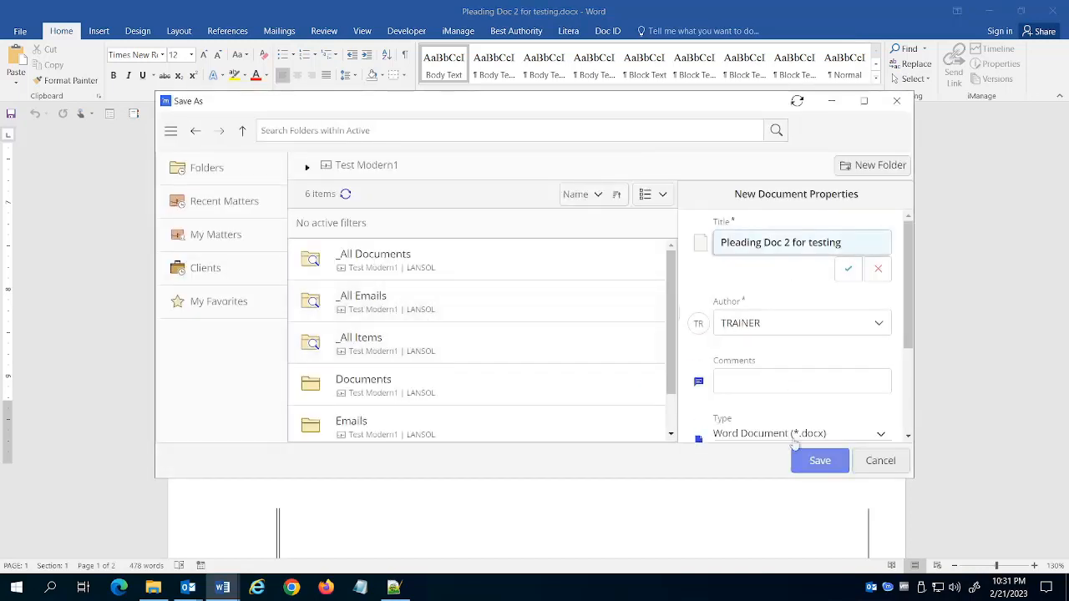
double_click(358, 383)
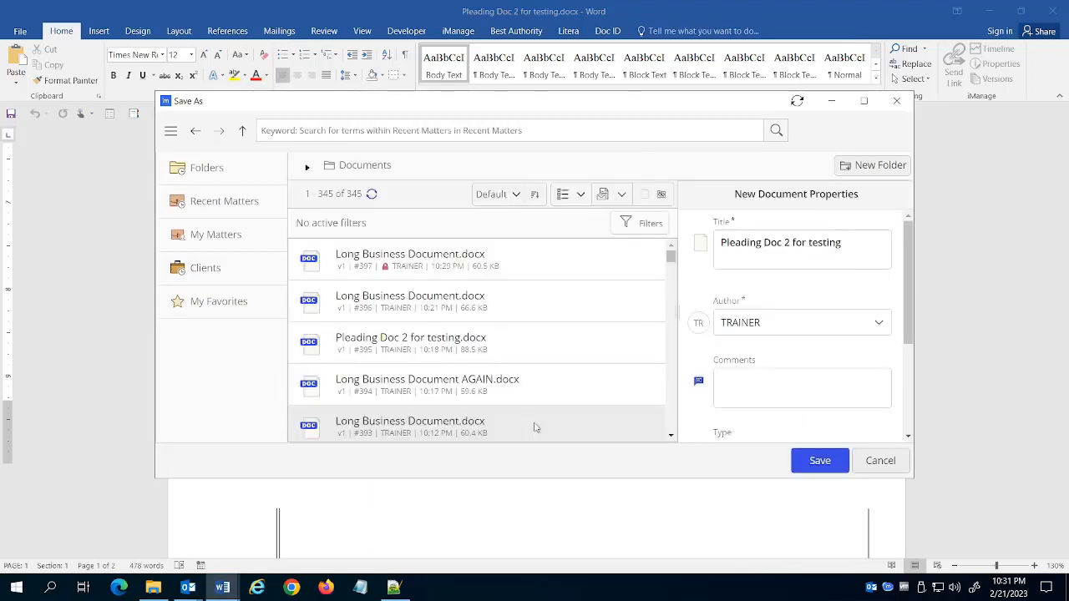
click(821, 462)
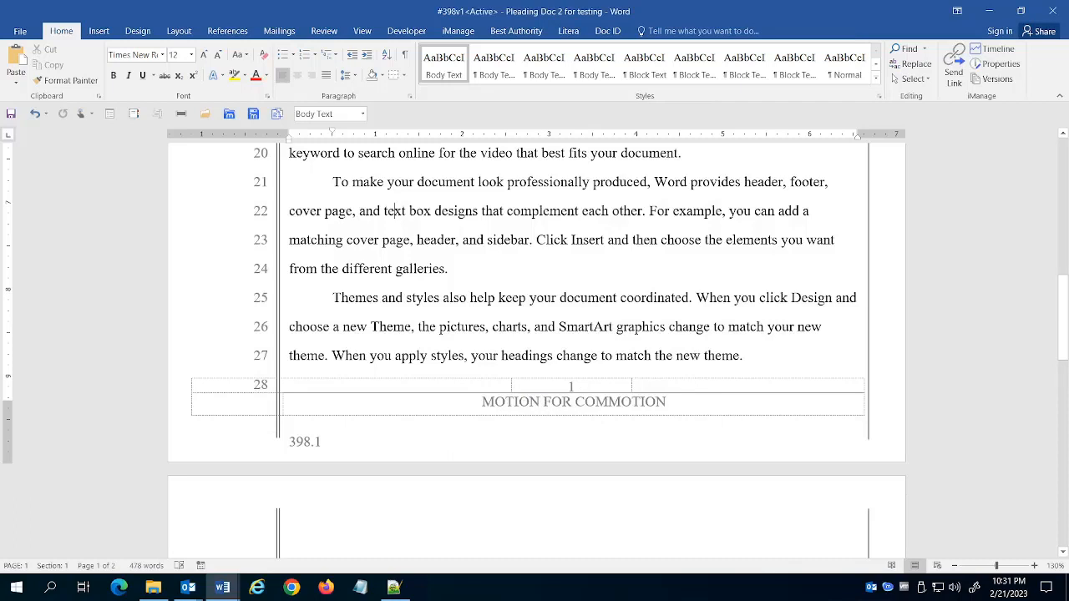
Check how the body text breaks between pages 1 and 2 by highlighting the two paragraphs on page 2.
click(345, 357)
scroll(534, 342, down, 3)
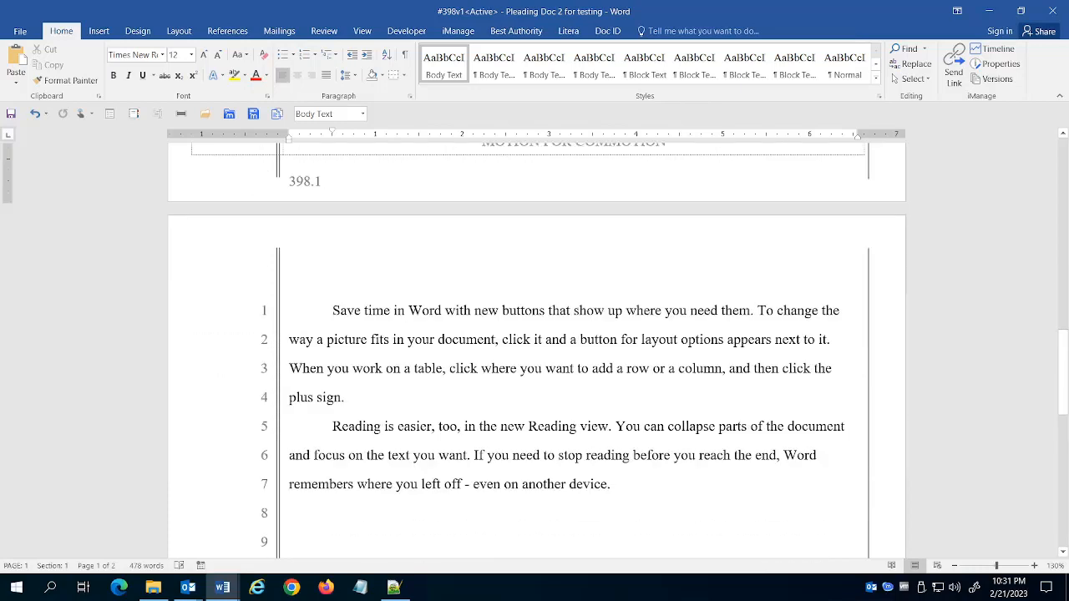
drag(332, 310, 690, 486)
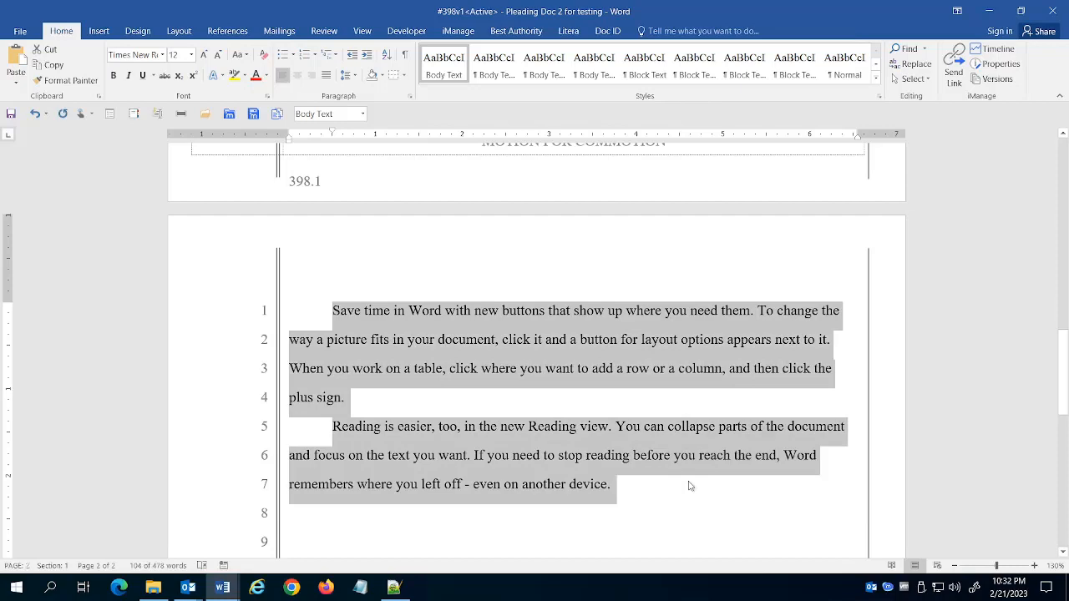
scroll(736, 311, up, 3)
scroll(534, 351, up, 1)
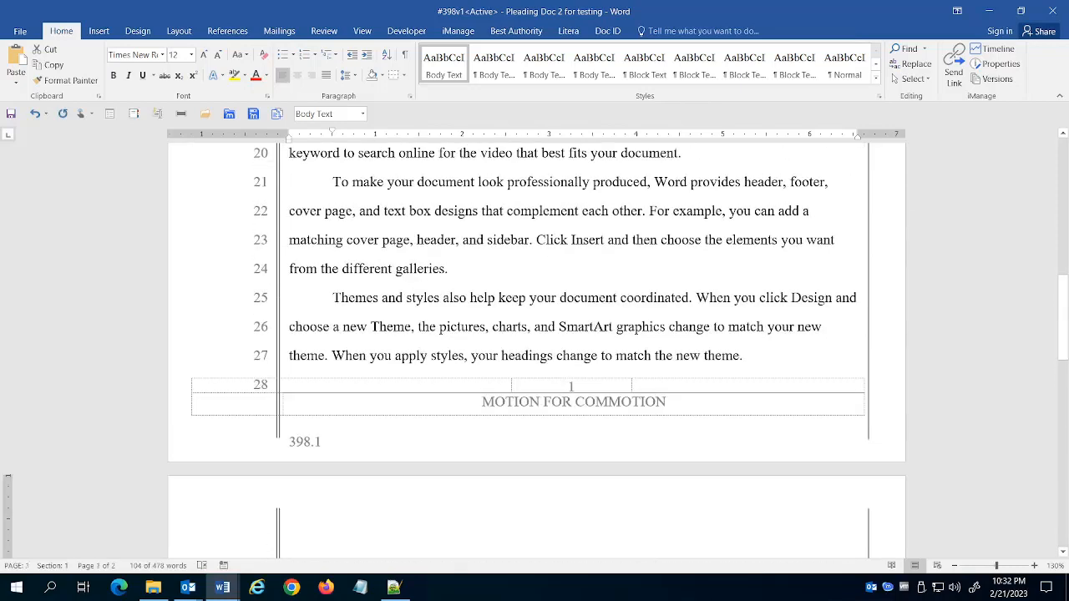
Join the "Save time in Word" paragraph to the end of the "Themes and styles" paragraph and check the page break.
click(767, 326)
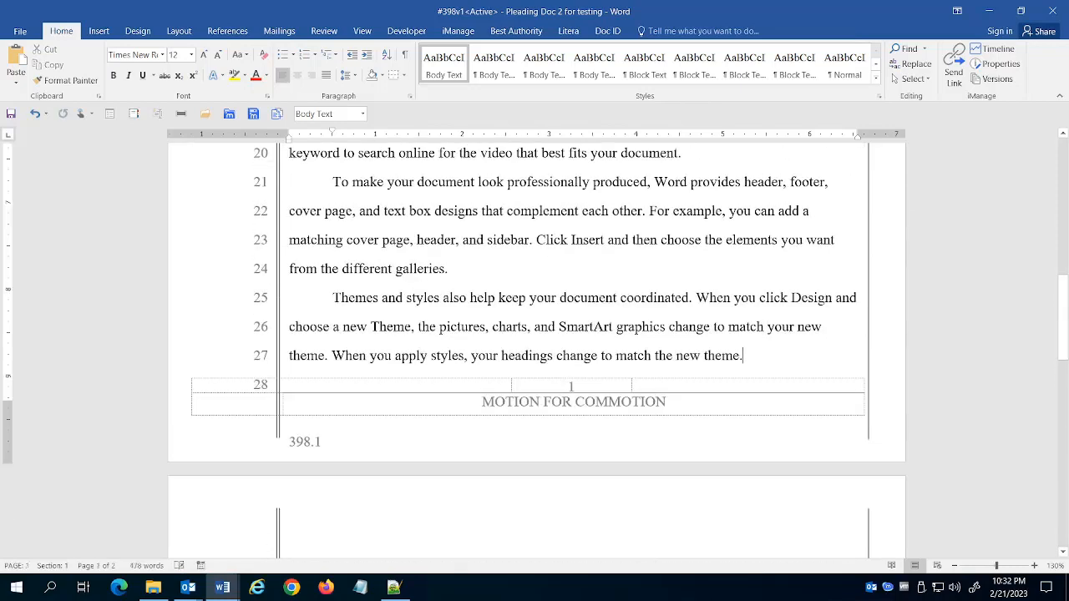
text(Save time in)
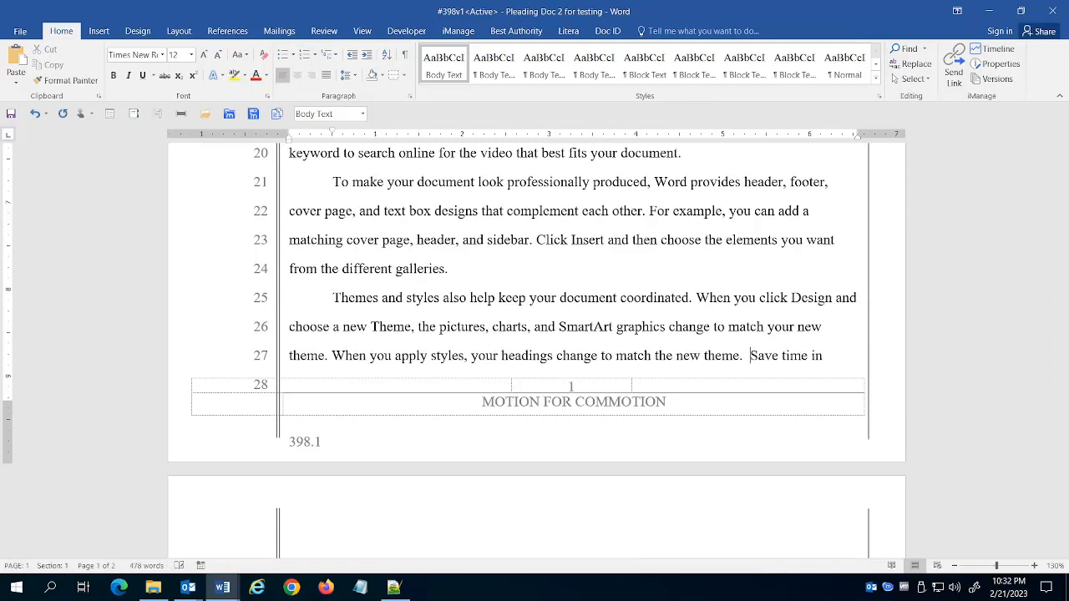
scroll(214, 166, down, 3)
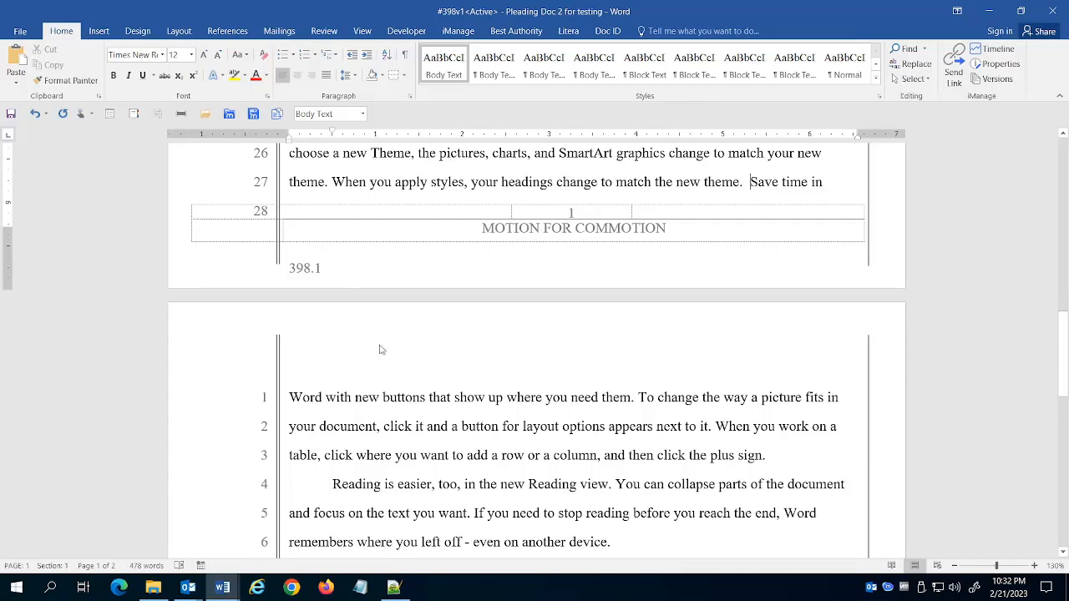
Close the pleading document without saving the changes.
click(1052, 10)
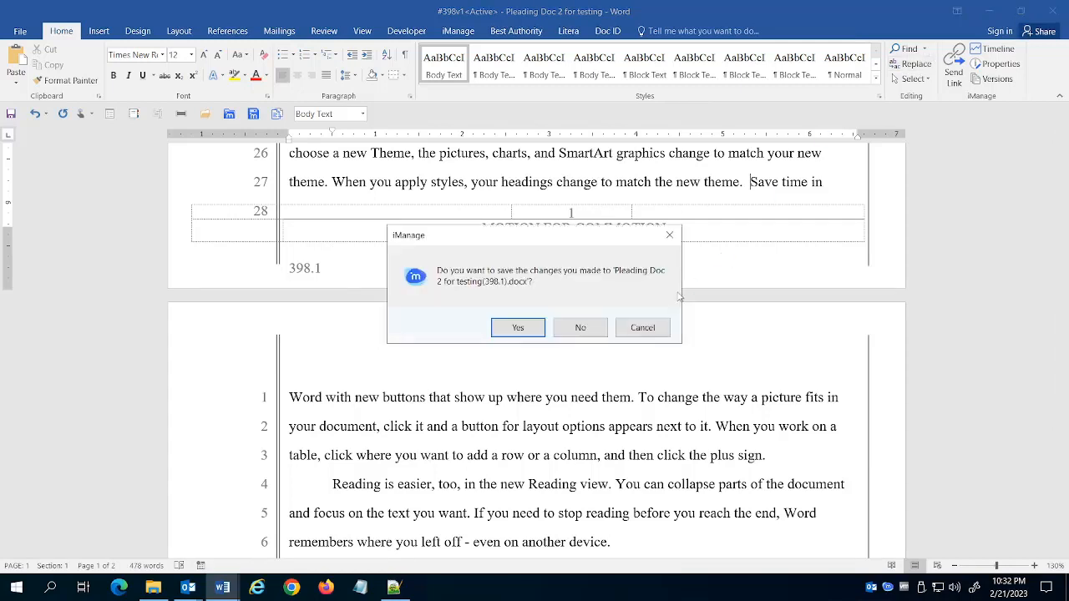
click(578, 333)
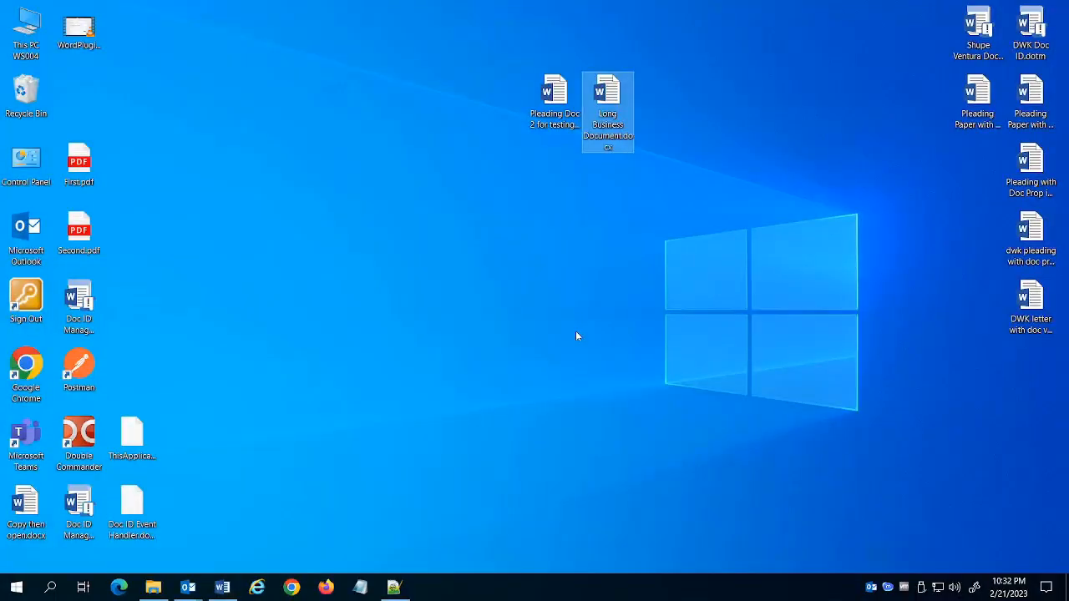
Bring up Long Business Document and delete the 397.1 document ID line from its first page footer.
click(575, 332)
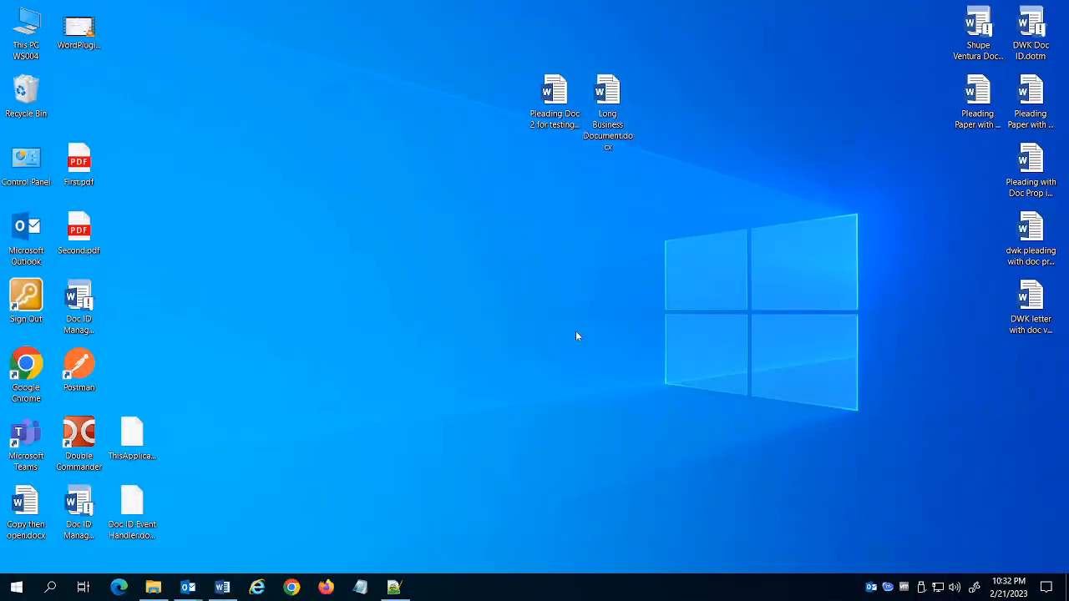
click(223, 589)
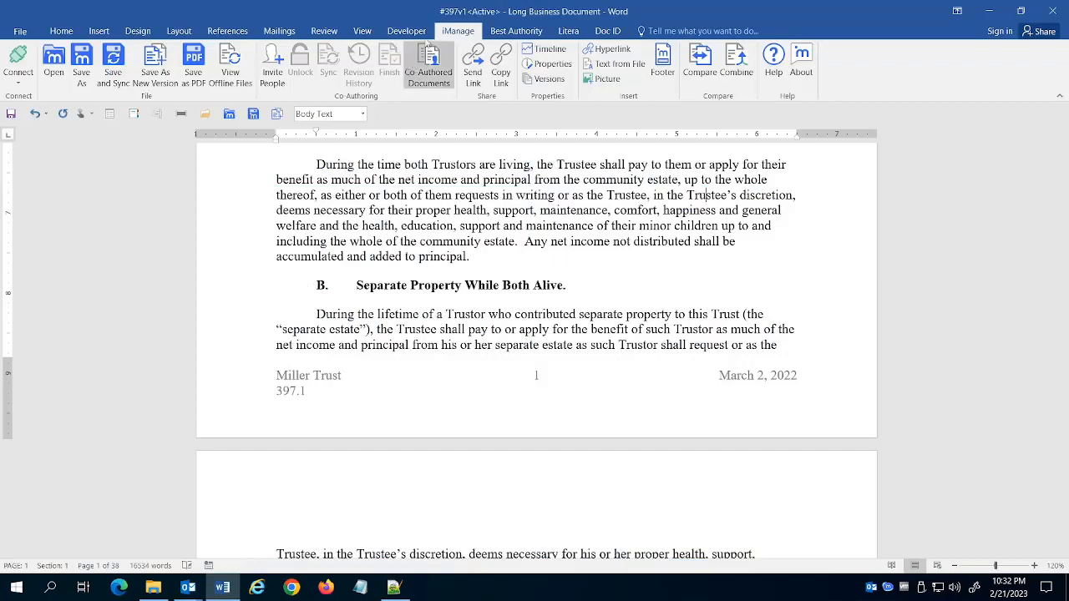
click(605, 31)
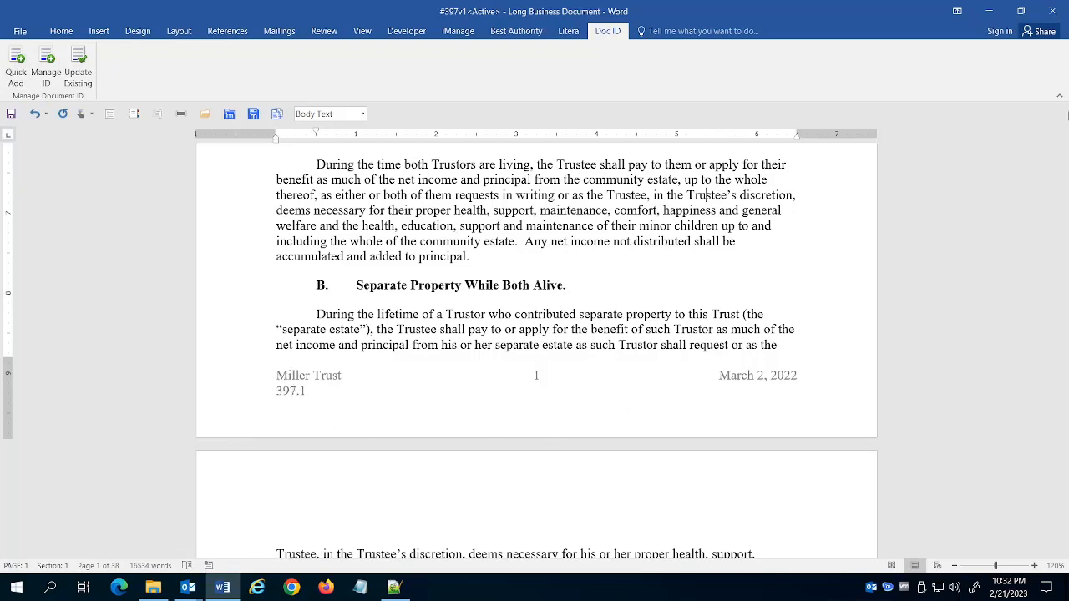
double_click(309, 399)
click(293, 391)
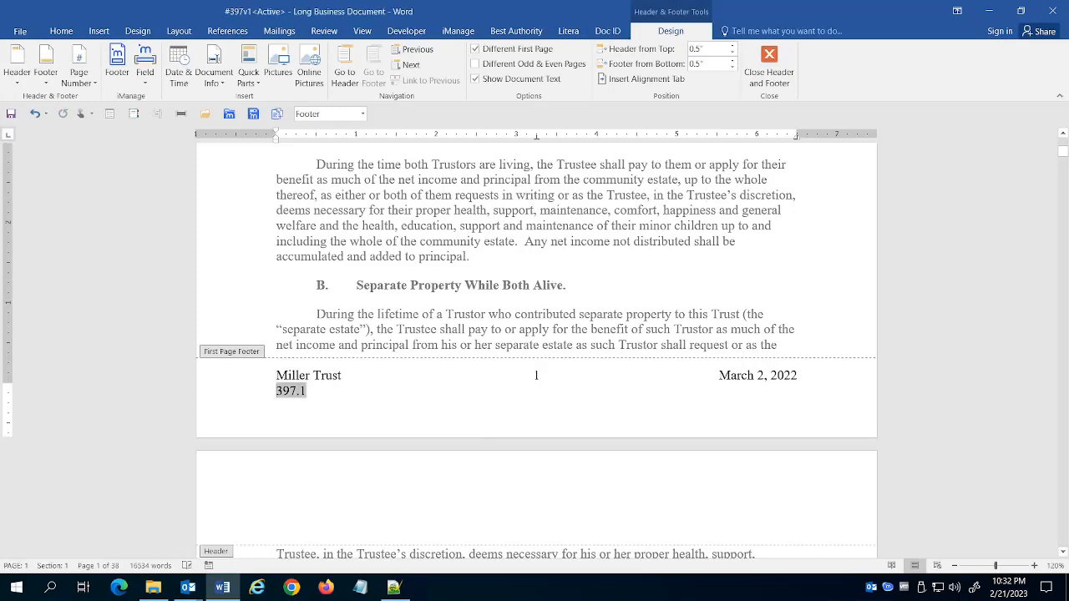
key(BackSpace)
key(BackSpace)
key(BackSpace)
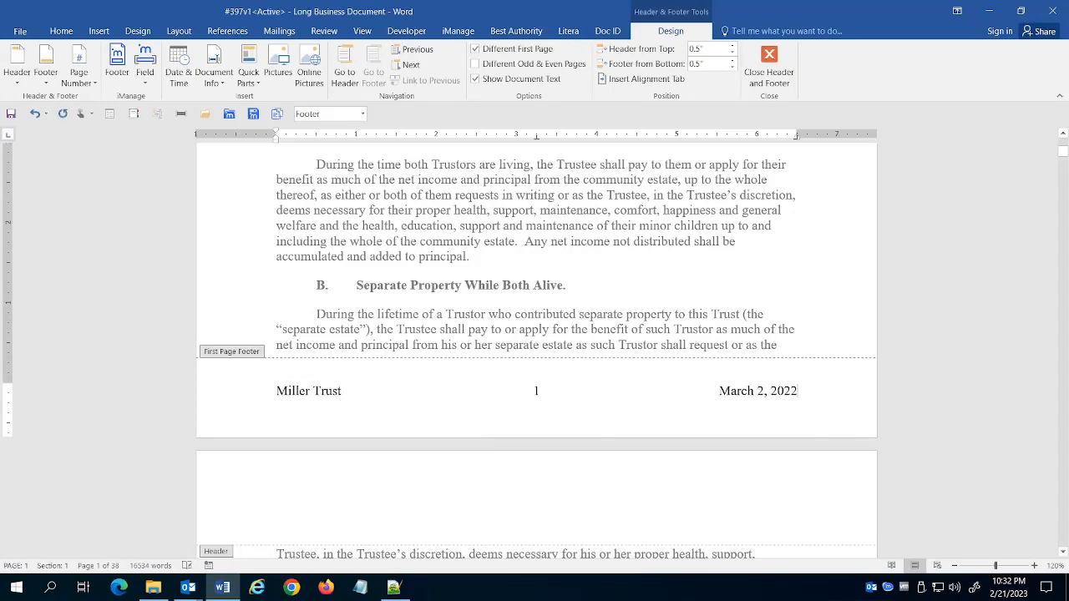
click(769, 67)
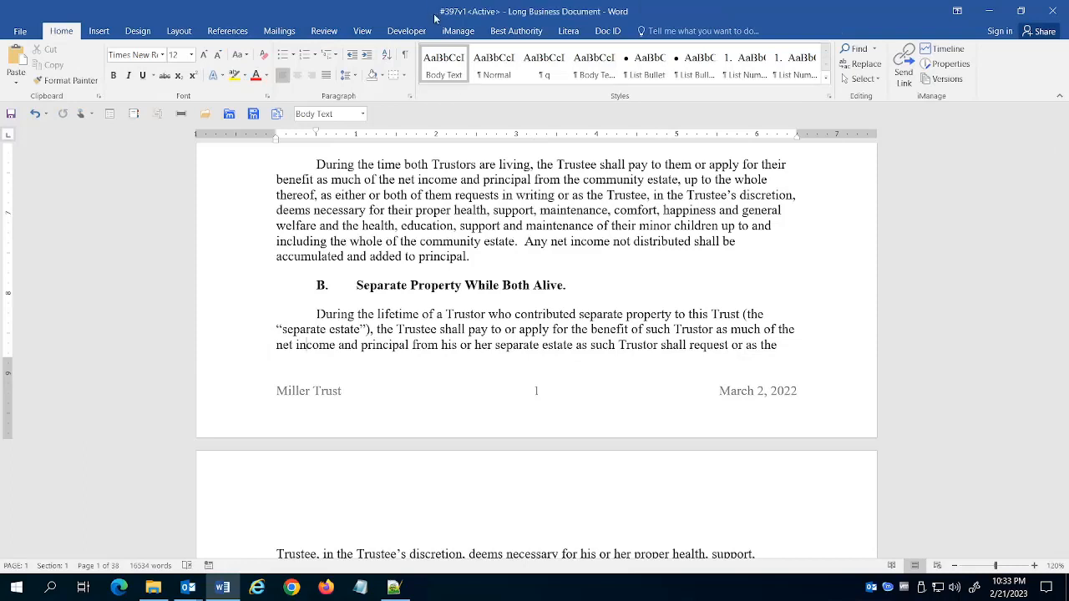
Stamp the document ID in the footers with Quick Add and check the stamps on pages 1 and 2.
click(608, 31)
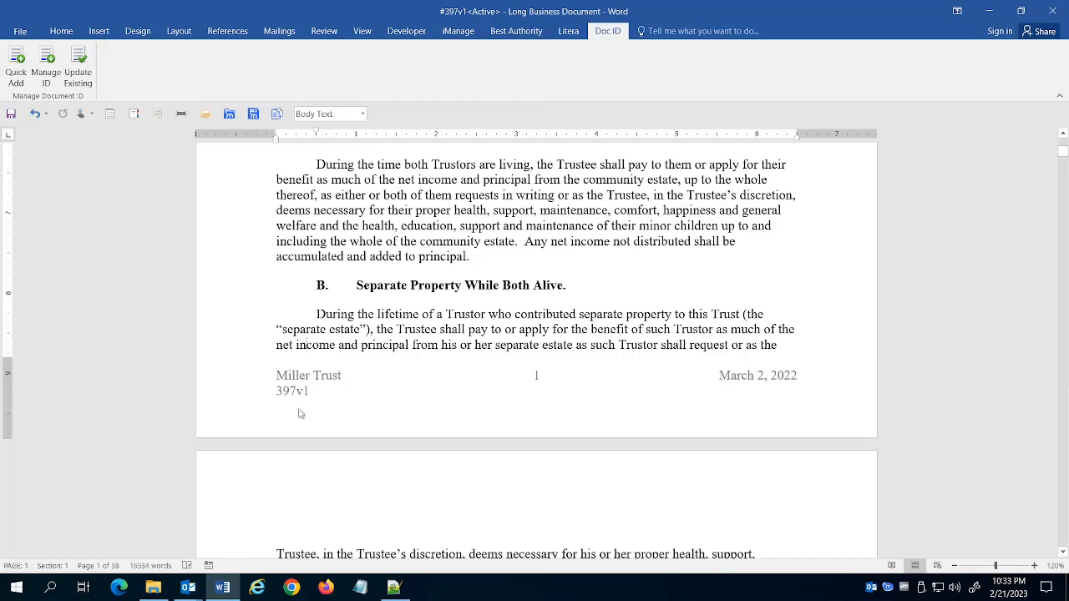
scroll(313, 409, down, 18)
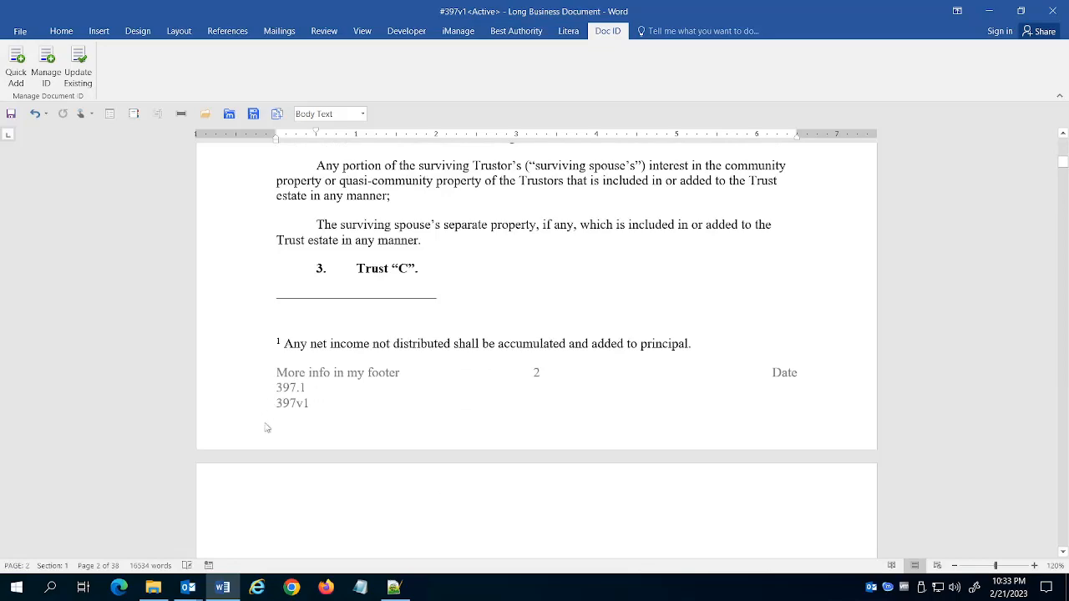
scroll(292, 409, up, 3)
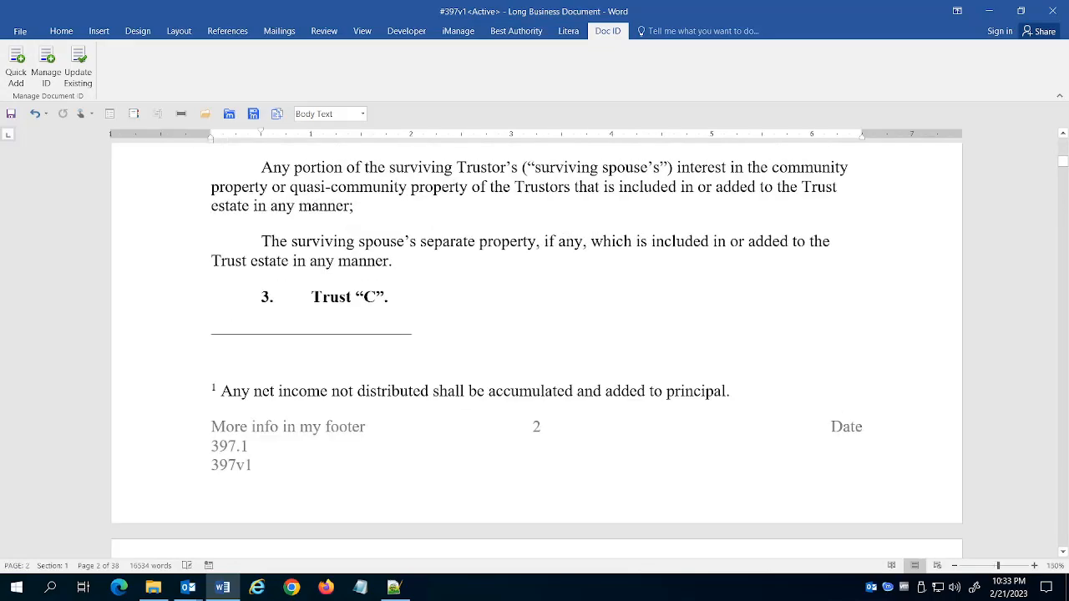
Delete the 397.1 document ID line from the page 2 footer and return to the body text.
double_click(240, 447)
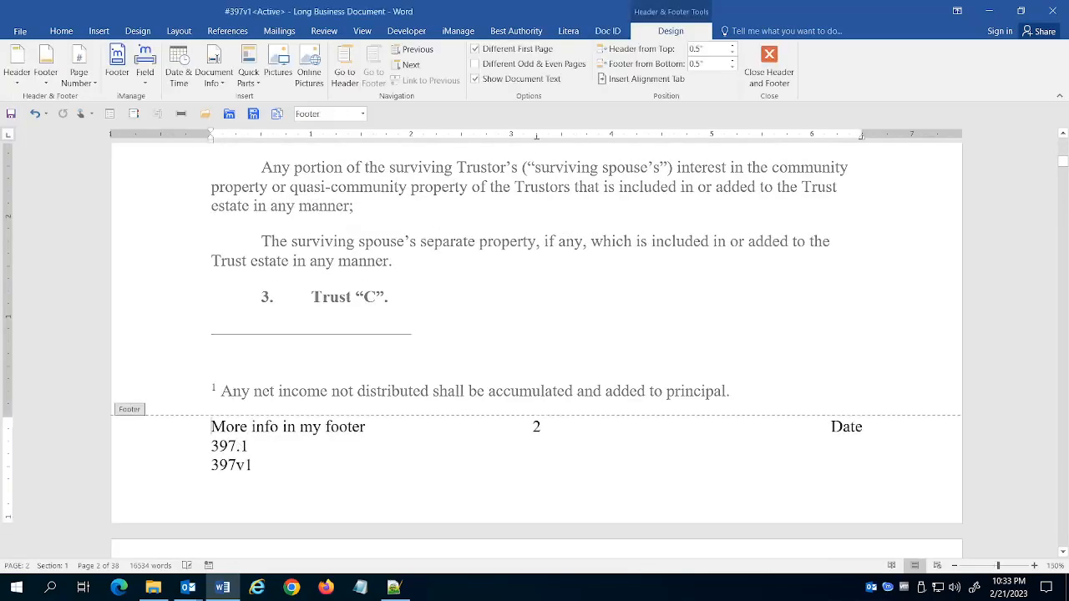
click(178, 447)
key(Delete)
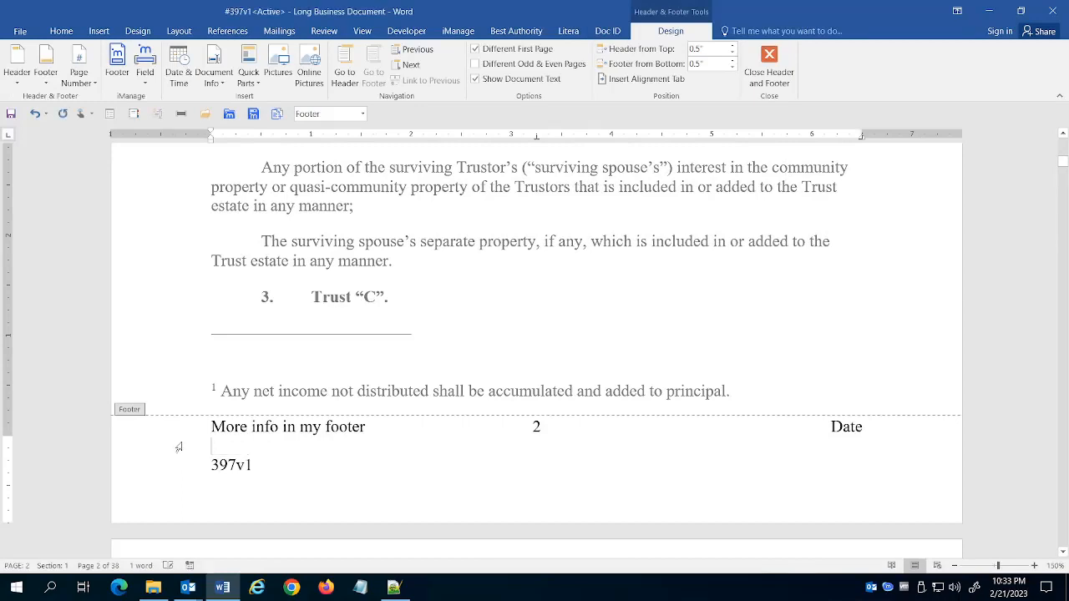
key(BackSpace)
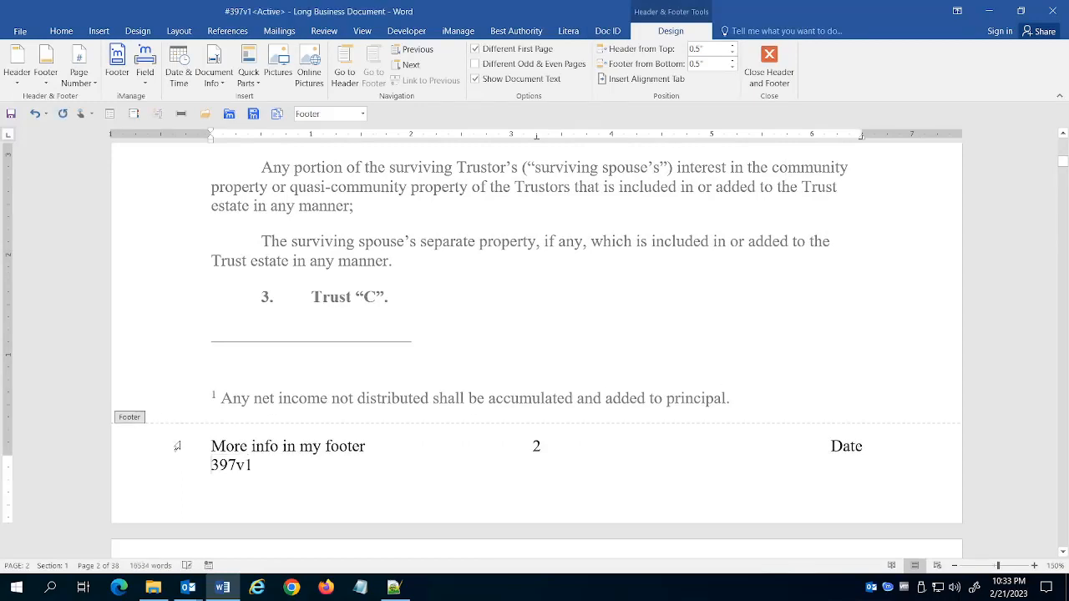
click(769, 56)
click(685, 242)
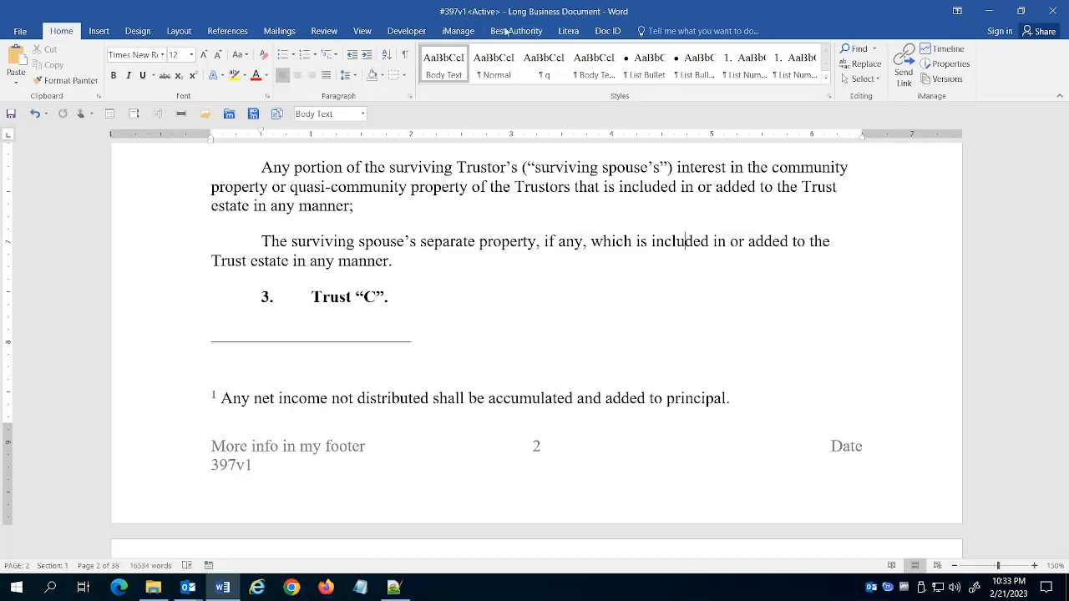
Open the document ID manager and go through its placement options: insertion point, end of document, last page footer only and removal.
click(607, 31)
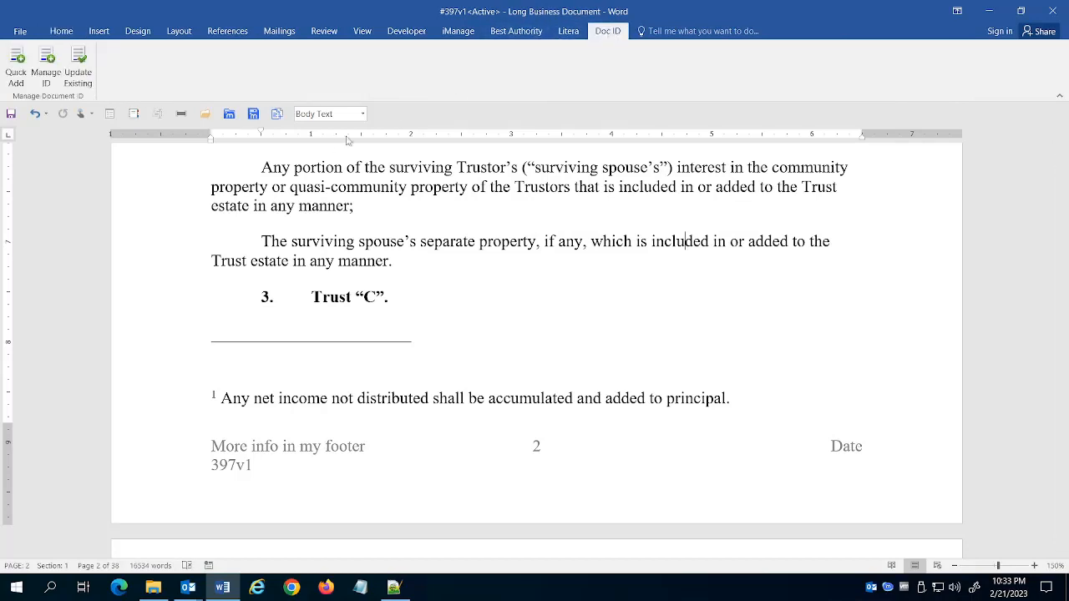
click(52, 67)
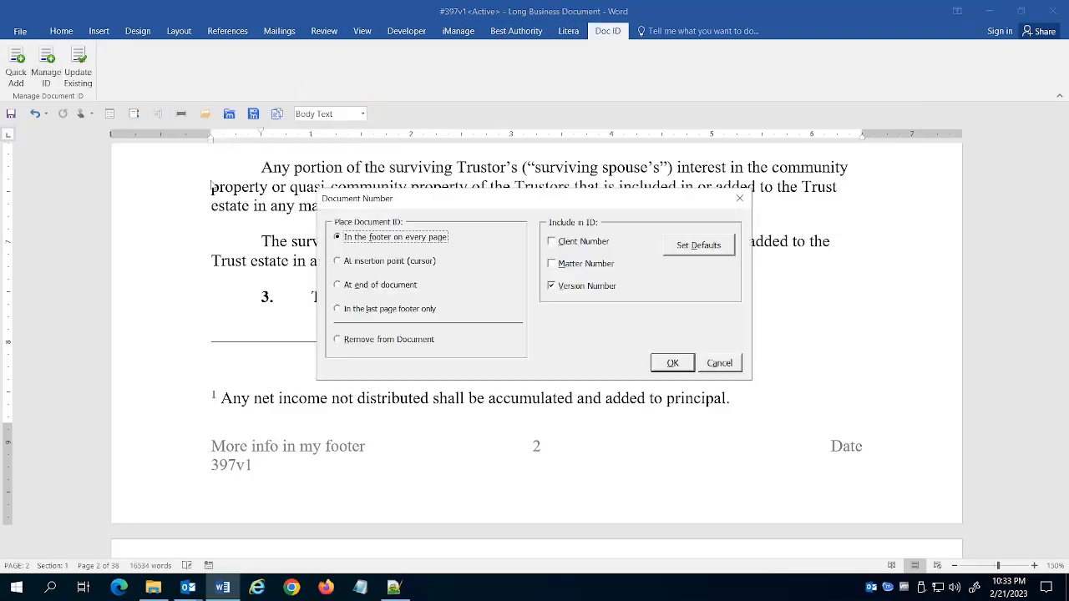
drag(452, 201, 454, 69)
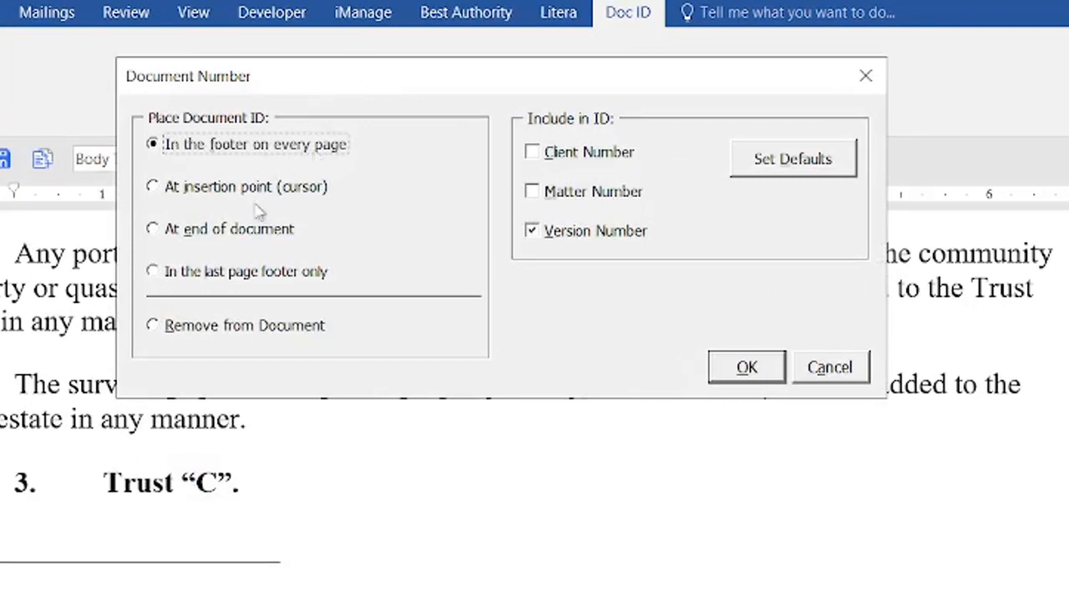
click(233, 191)
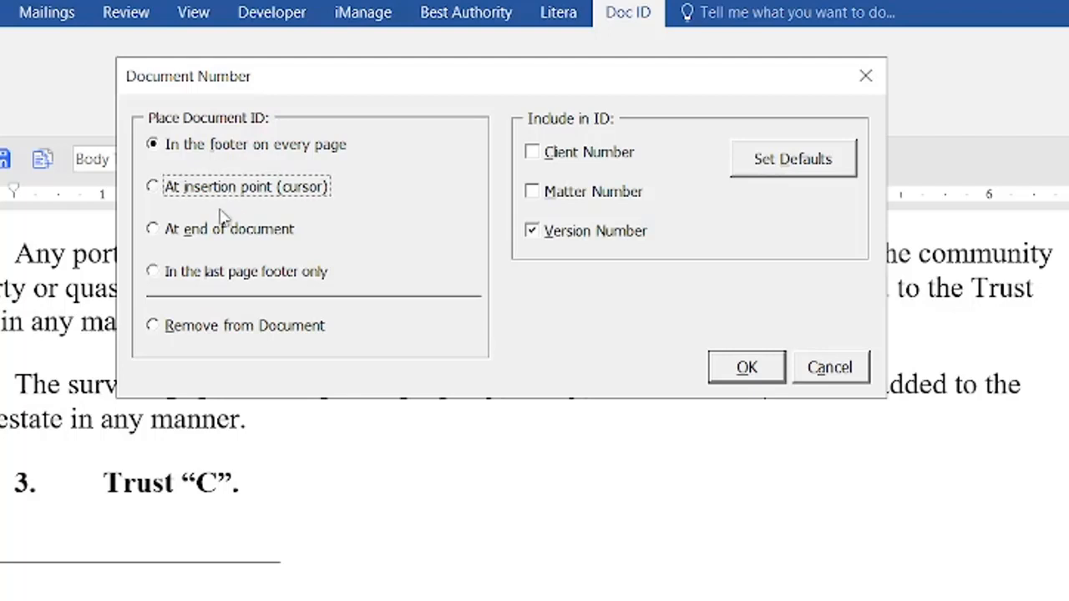
click(184, 231)
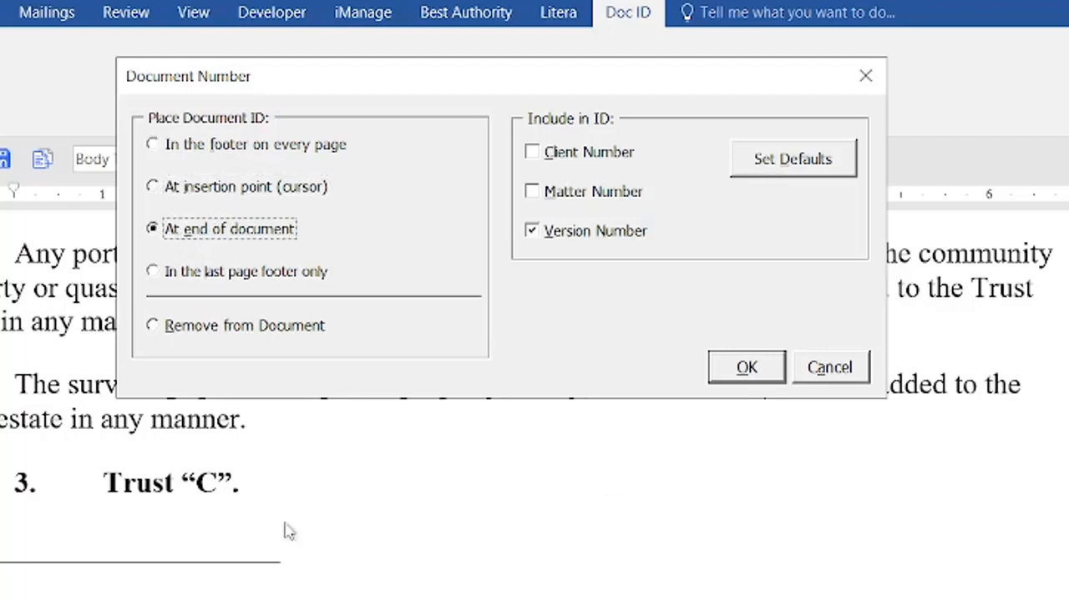
click(186, 274)
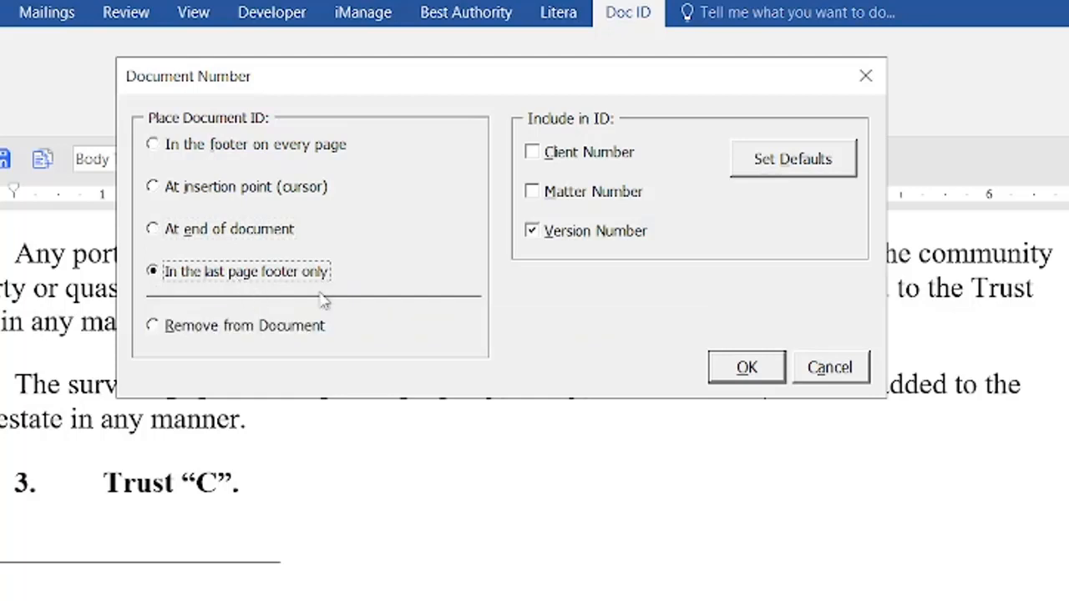
click(214, 327)
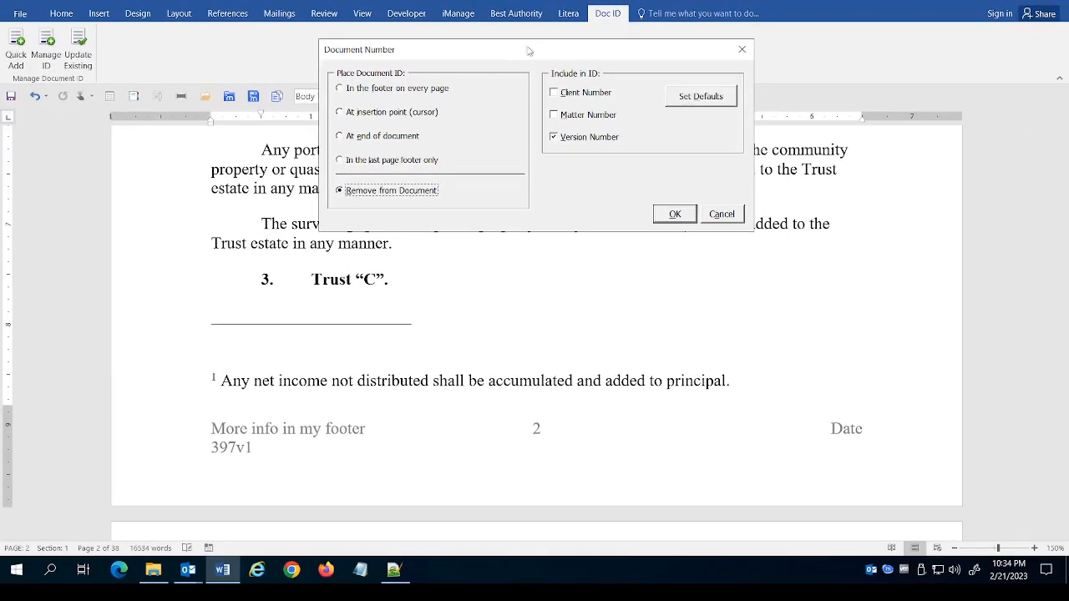
Include the client and matter numbers in the document ID along with the version number.
drag(527, 51, 429, 50)
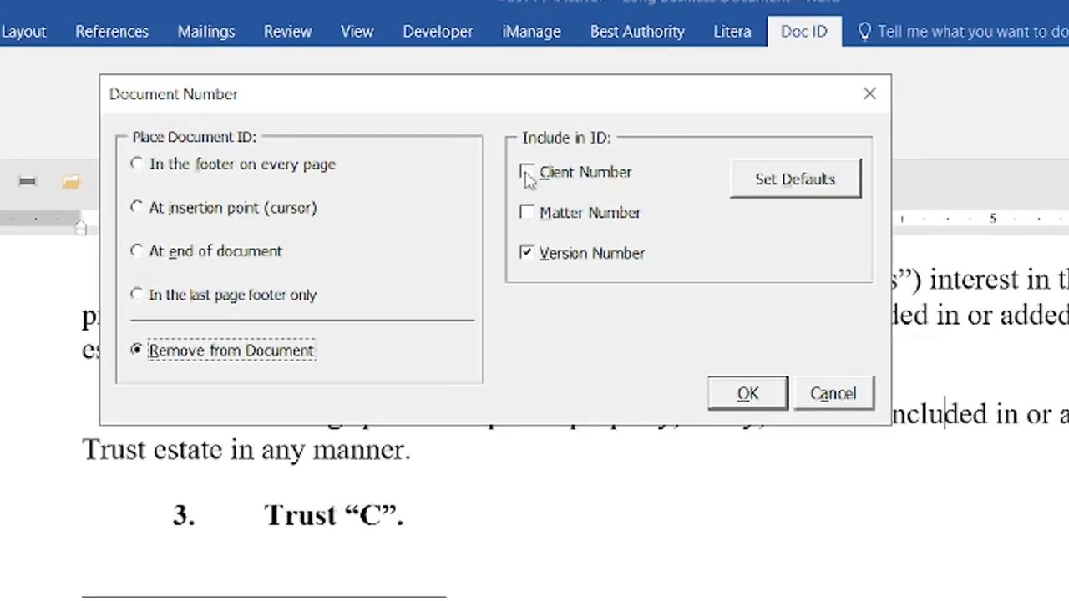
click(527, 174)
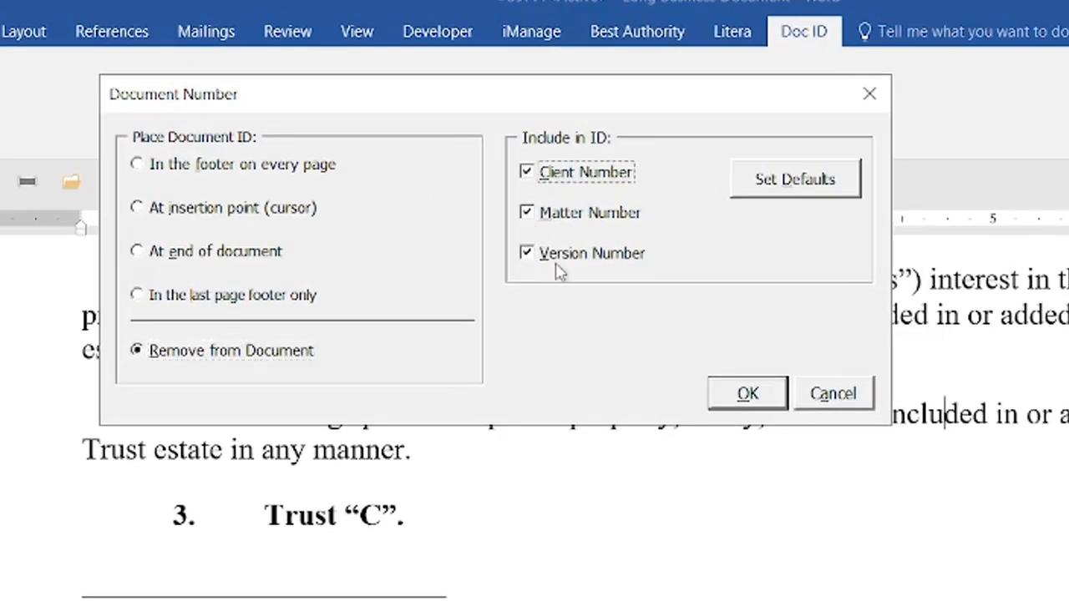
click(527, 255)
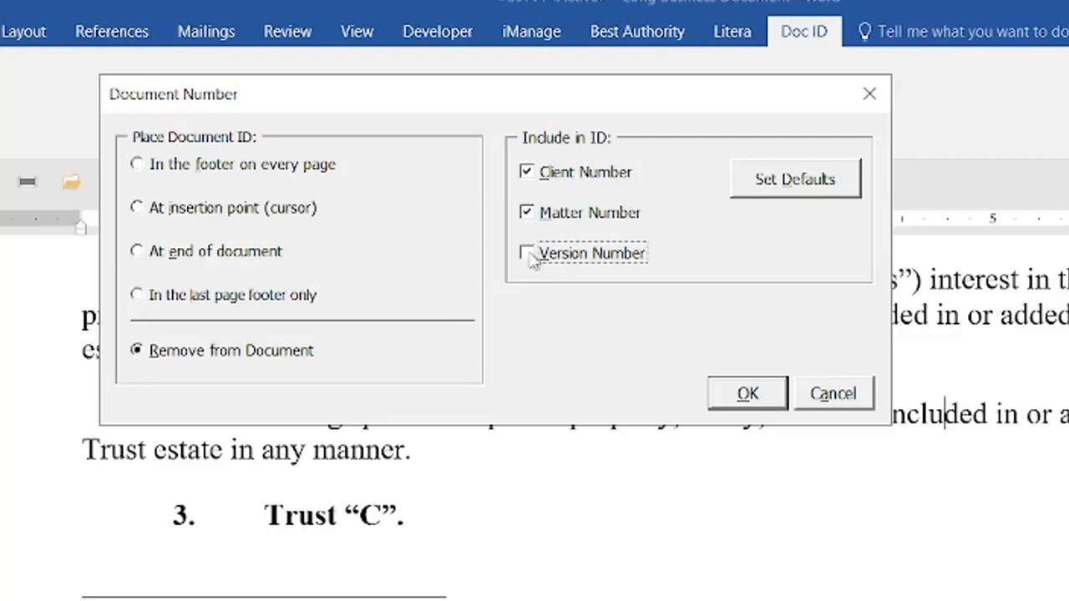
click(528, 256)
Place the document ID in the last page footer only, with client, matter and version numbers, and apply it.
click(152, 253)
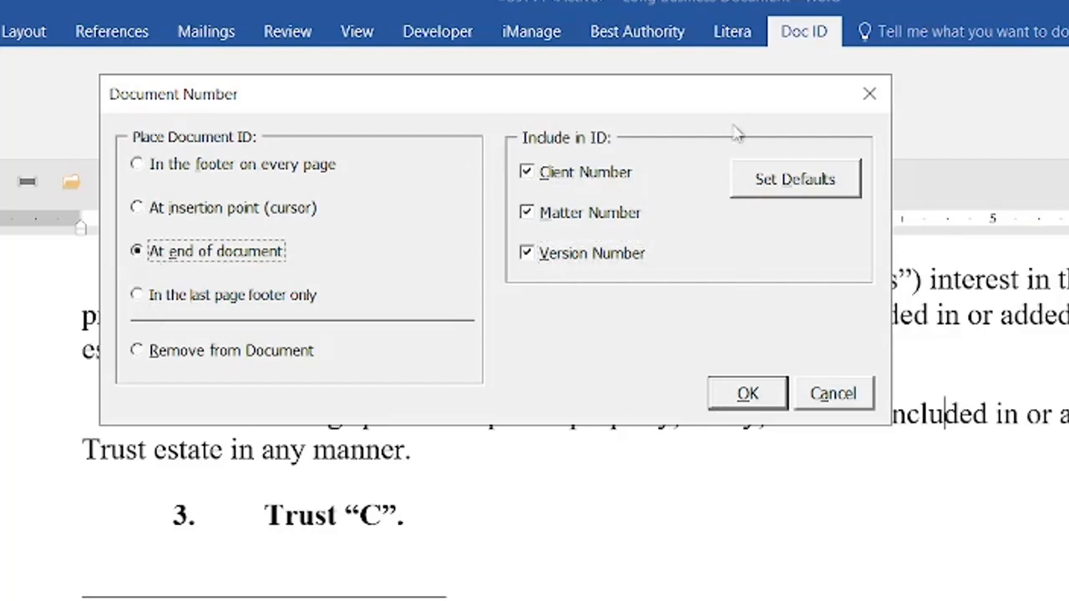
click(529, 214)
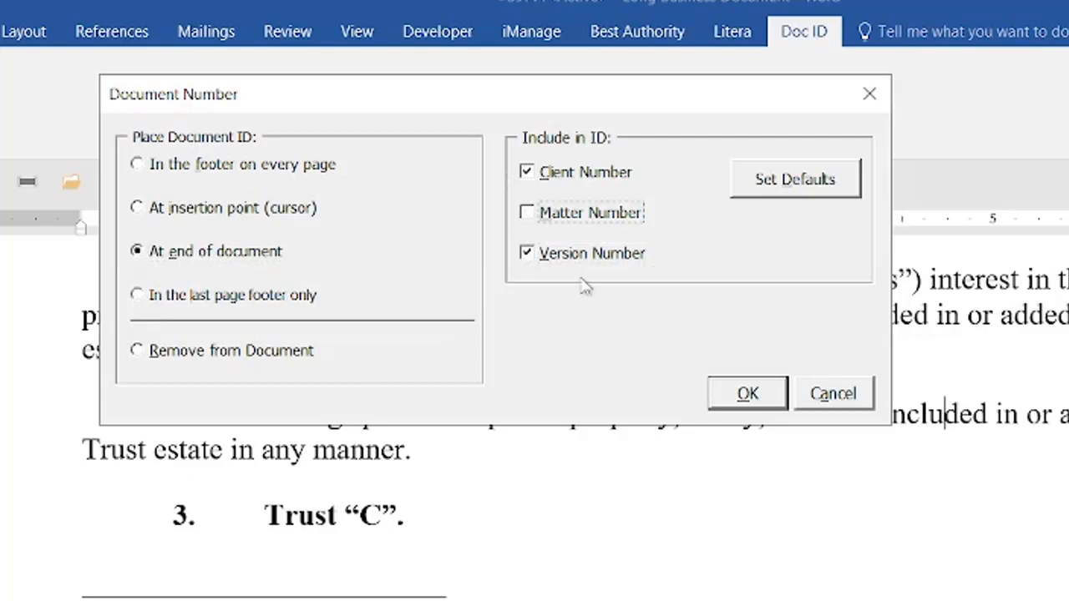
click(527, 214)
click(141, 301)
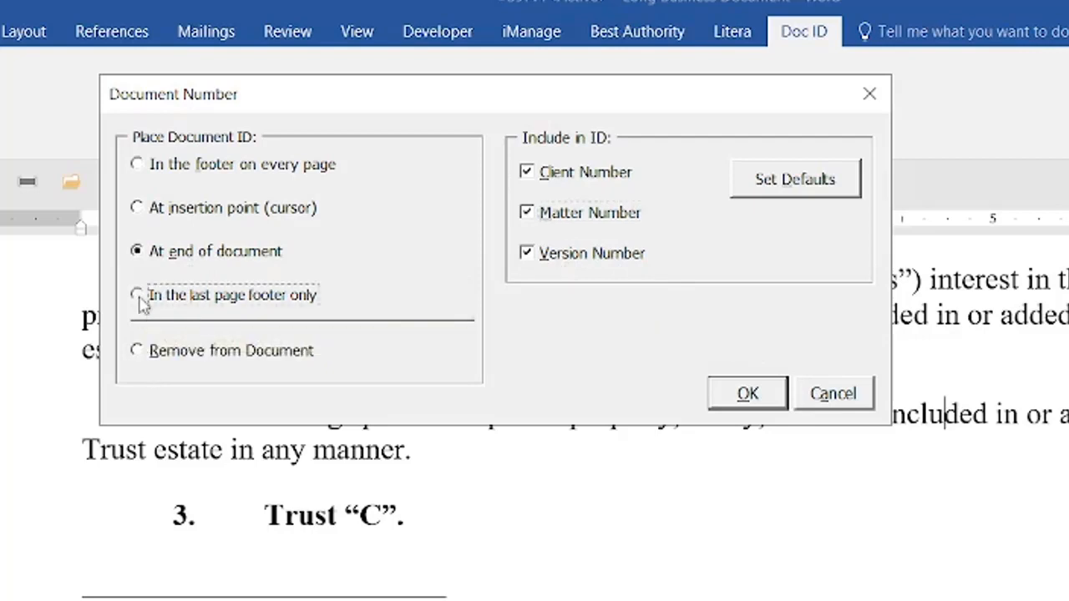
click(139, 299)
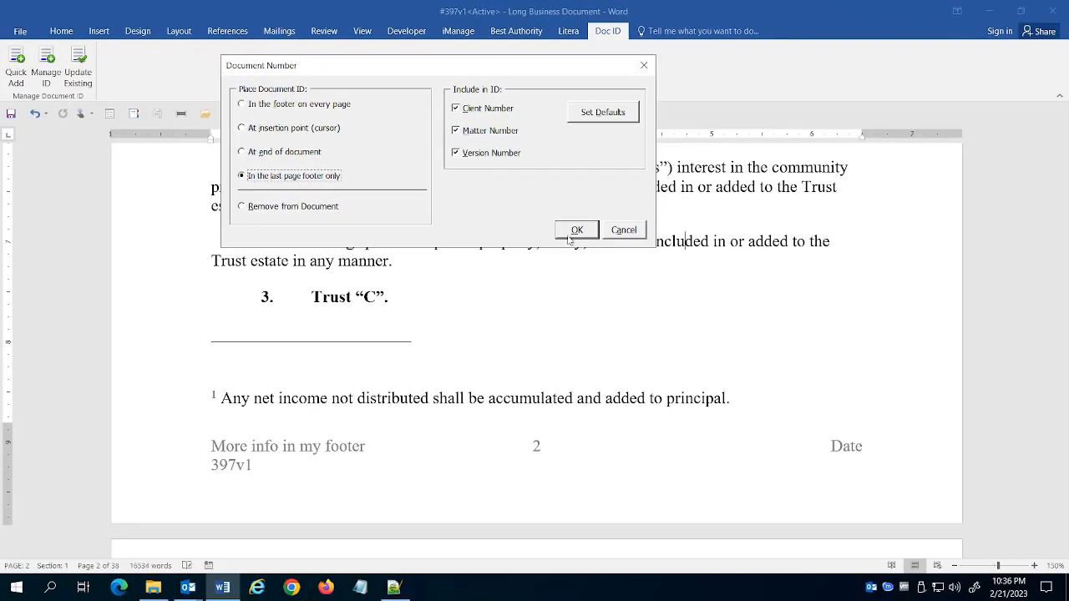
click(575, 231)
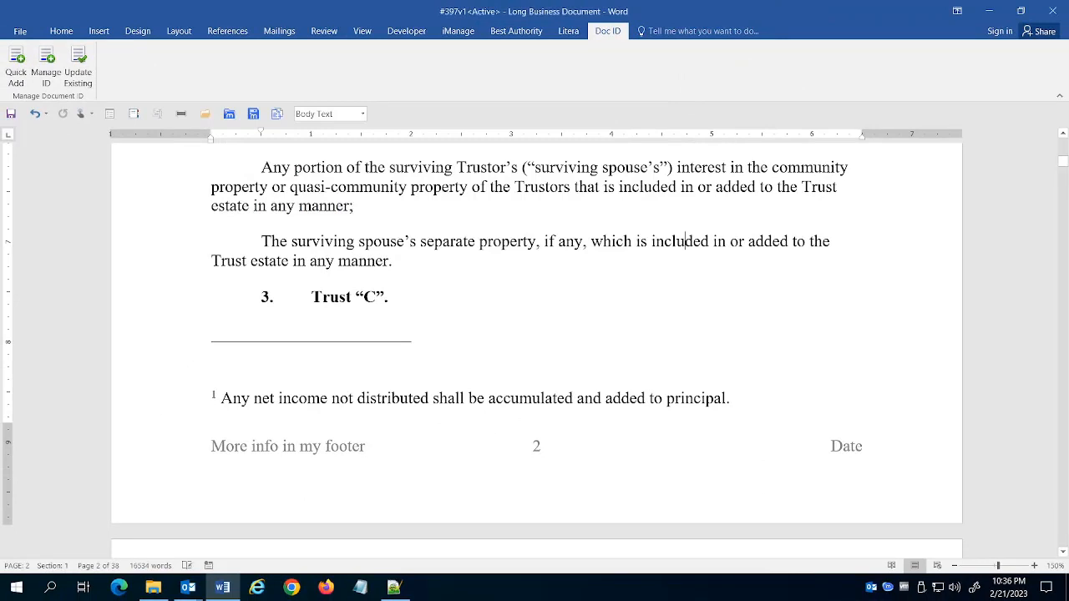
Save the document as a new version in iManage and delete the 397.2 ID line from the last page footer.
key(ctrl+End)
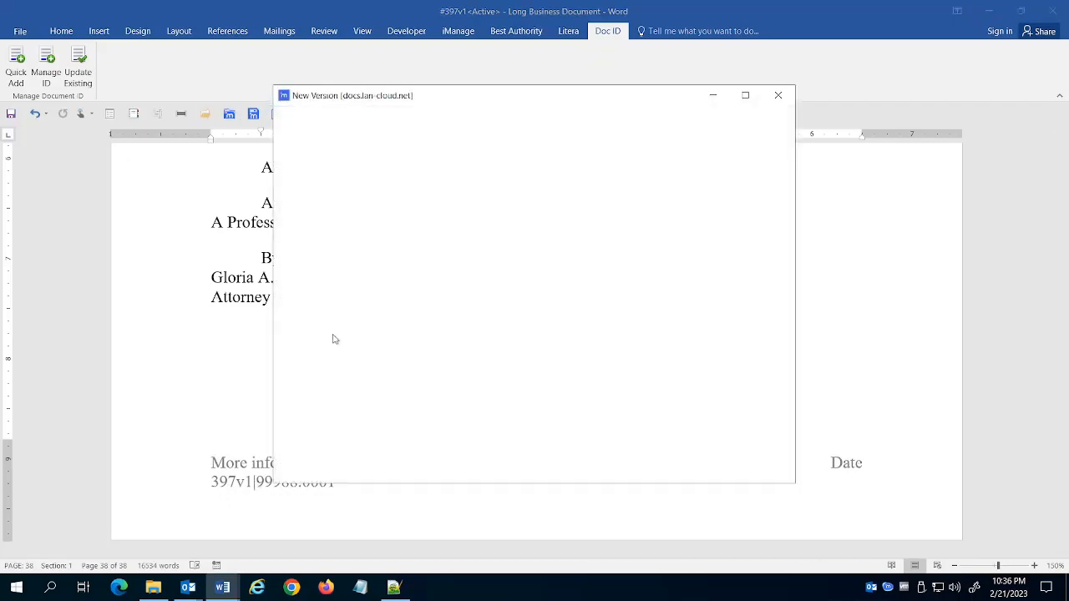
click(700, 470)
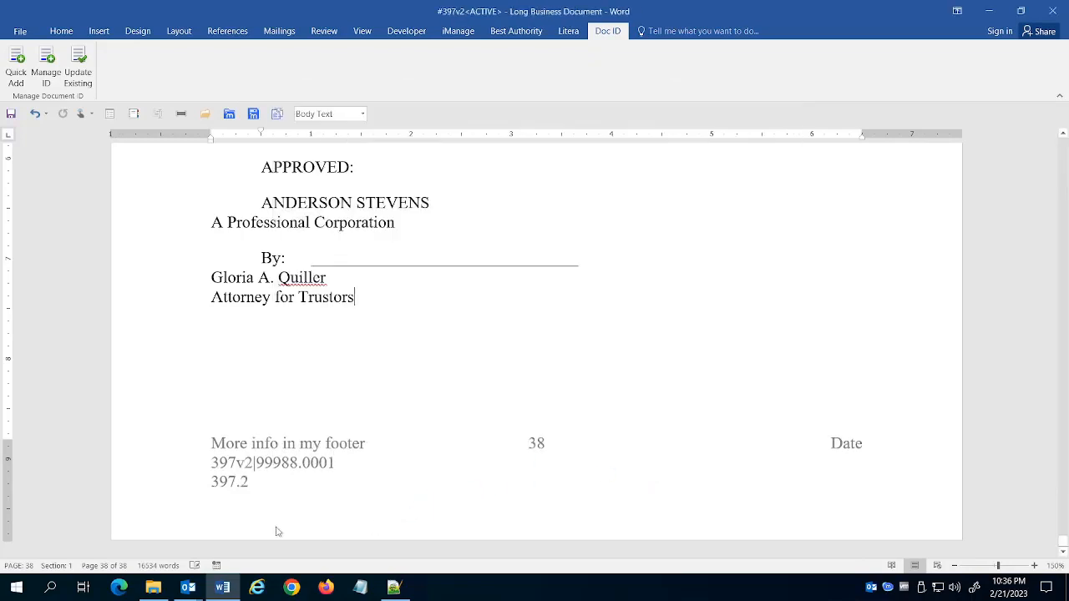
double_click(226, 486)
double_click(229, 482)
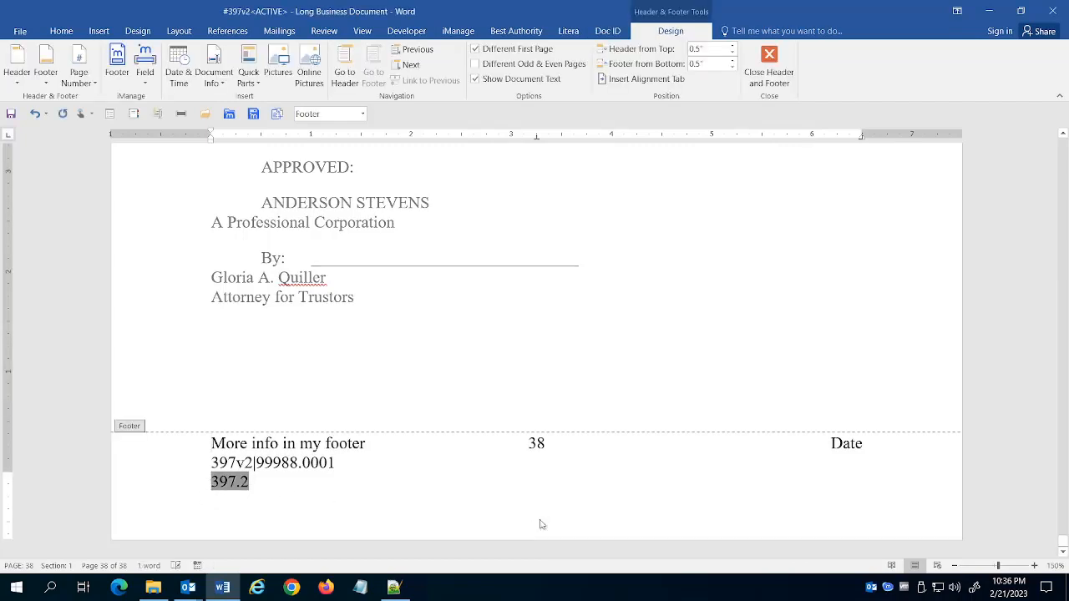
key(Delete)
key(BackSpace)
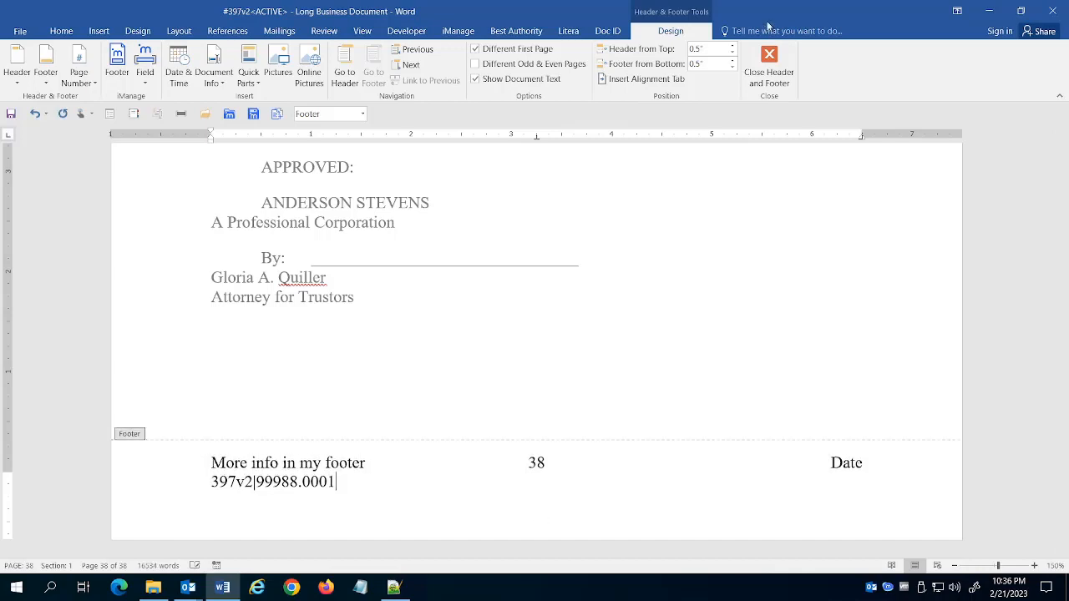
click(770, 58)
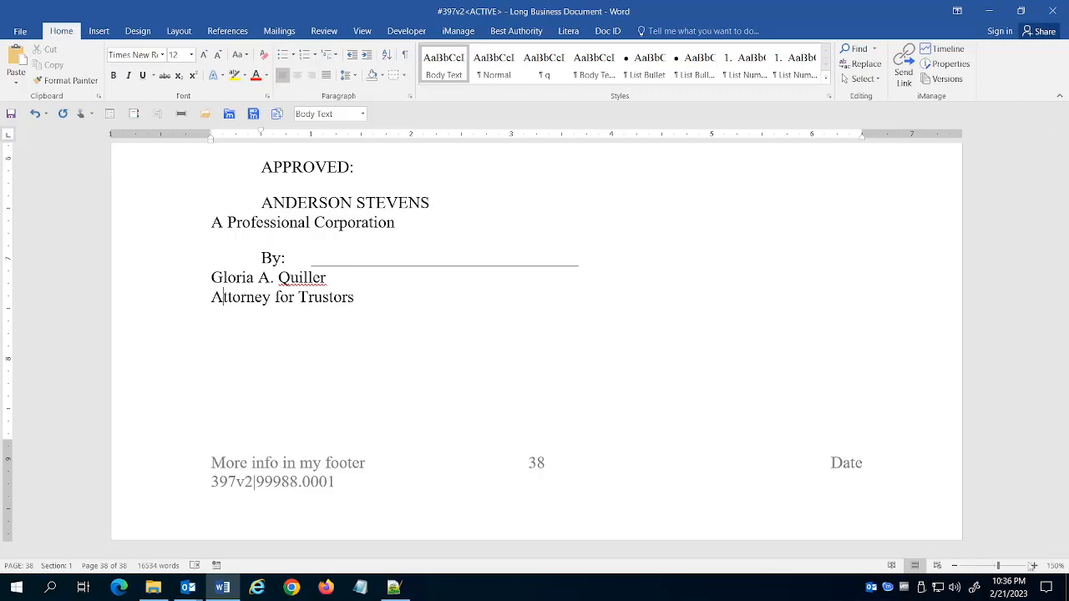
Minimize the business document and open Pleading Doc 2 for testing.docx from the desktop.
click(989, 11)
double_click(554, 93)
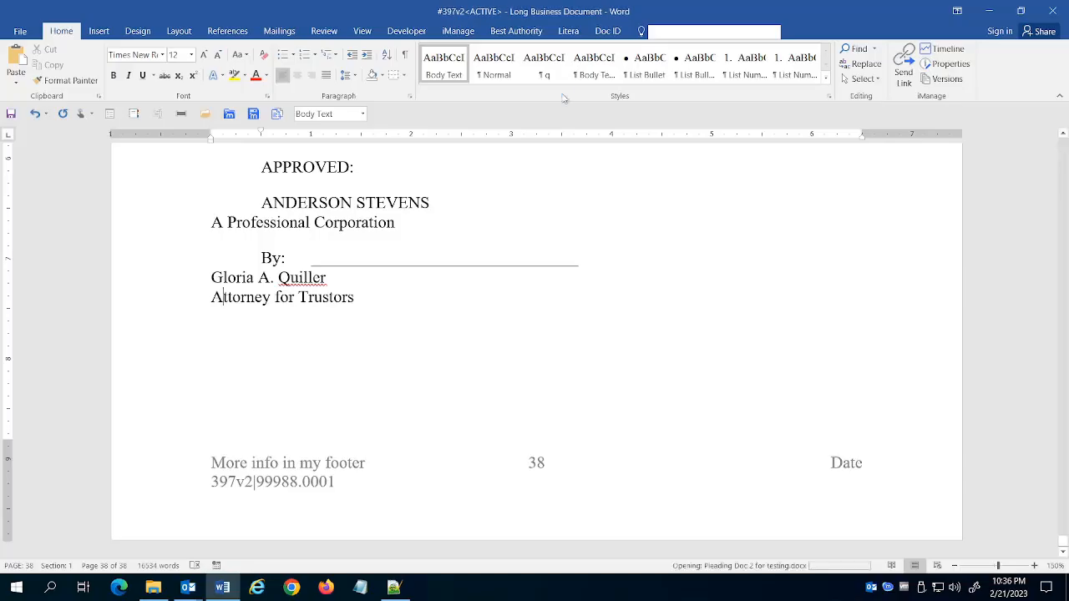
scroll(377, 257, down, 10)
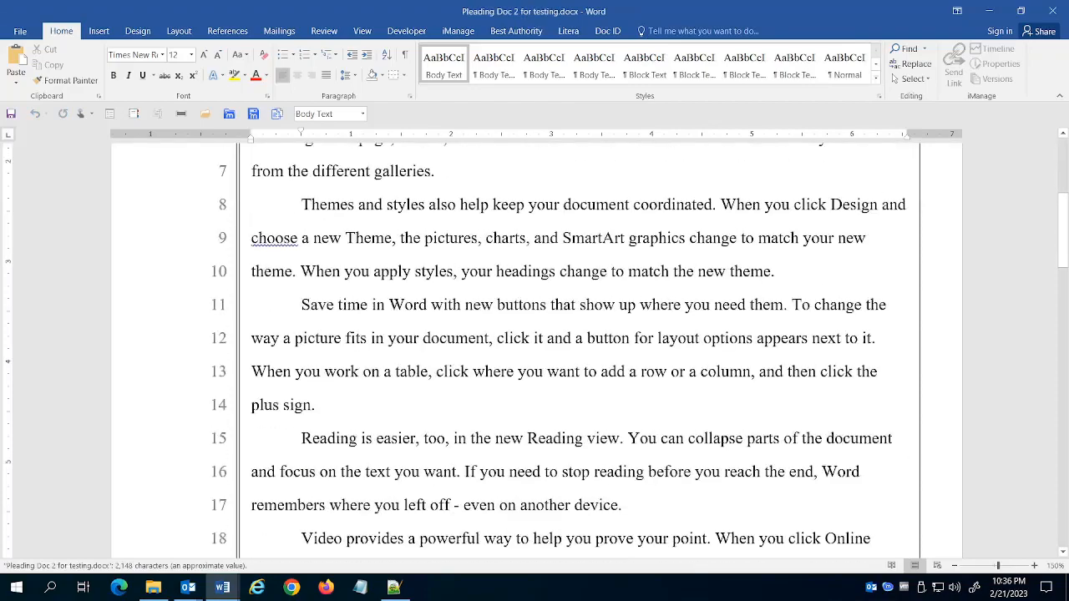
Insert the document ID with version number at the cursor in the empty footer table cell beside MOTION FOR COMMOTION on page 1.
scroll(368, 286, down, 8)
scroll(368, 287, up, 3)
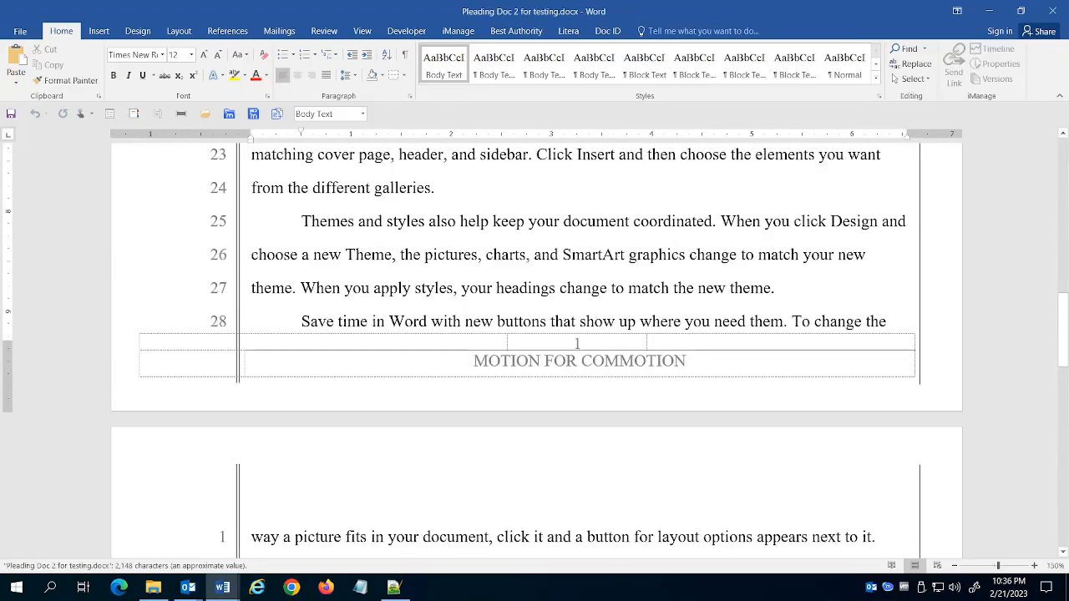
double_click(167, 372)
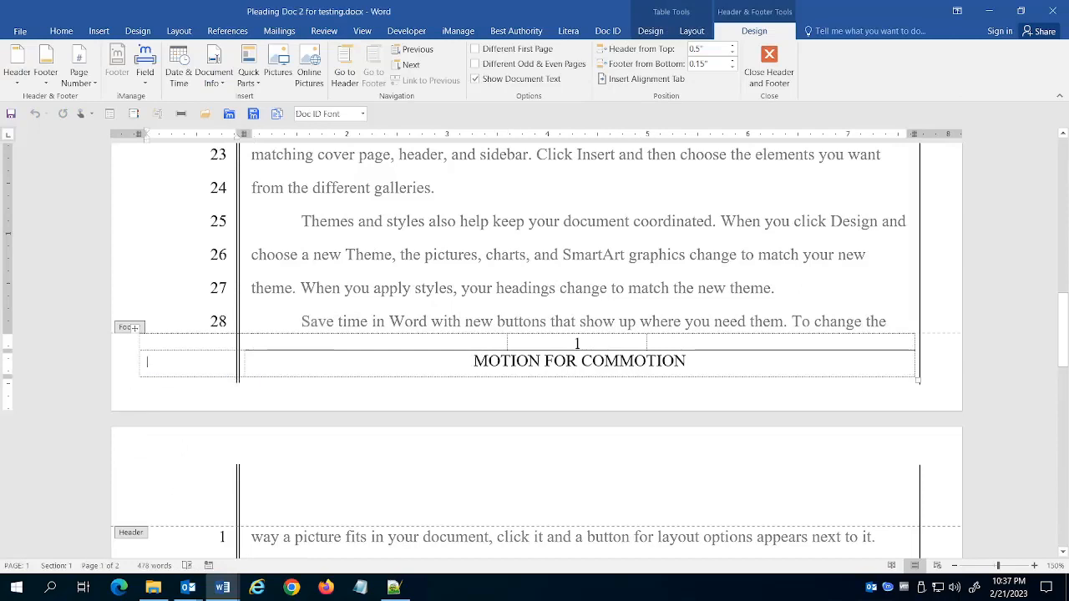
click(608, 31)
click(16, 66)
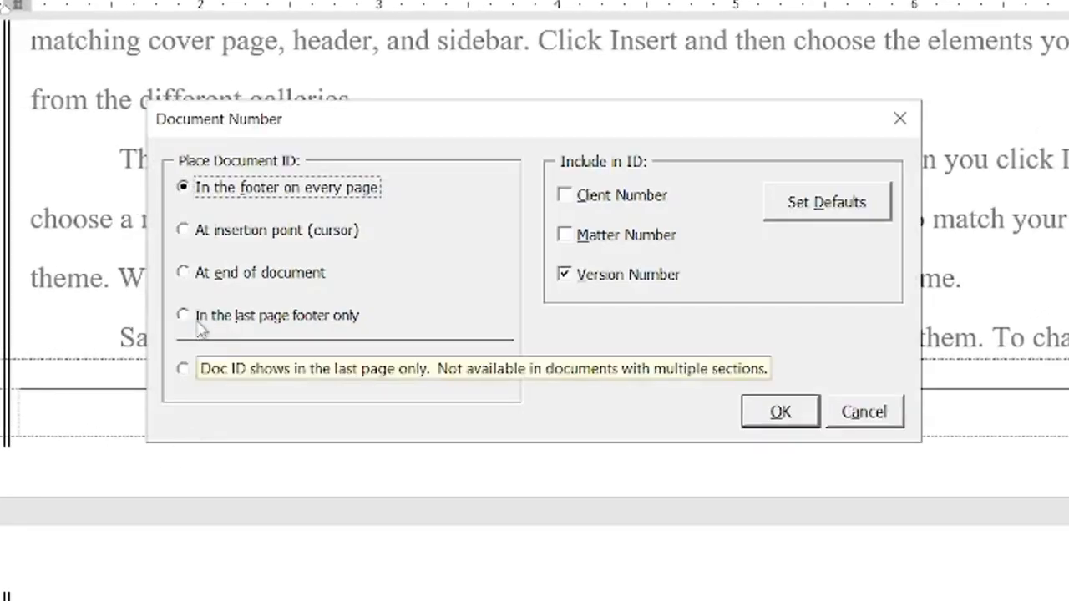
click(208, 234)
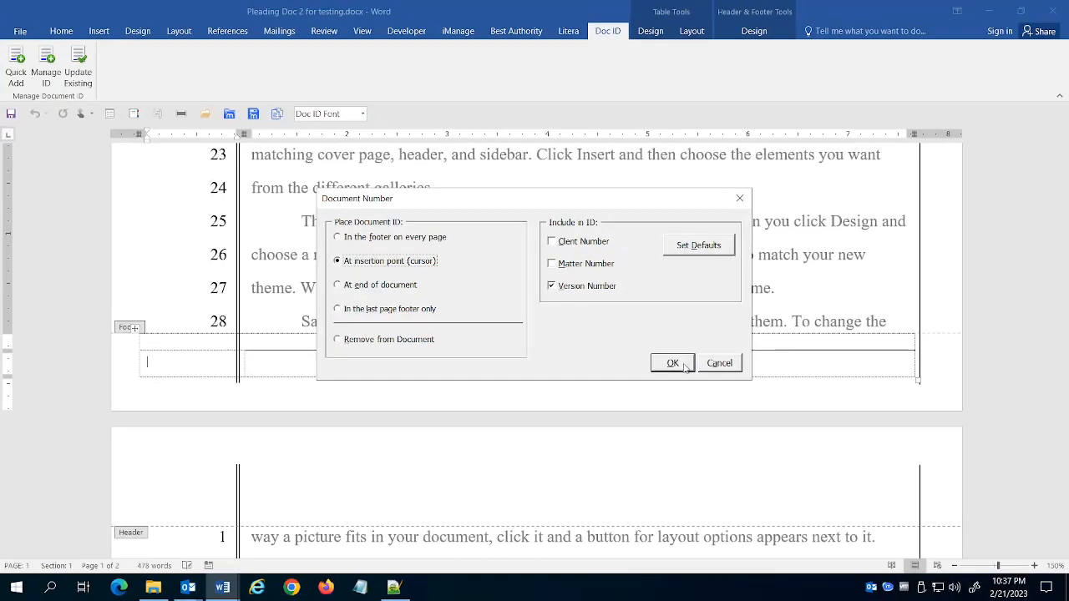
click(672, 364)
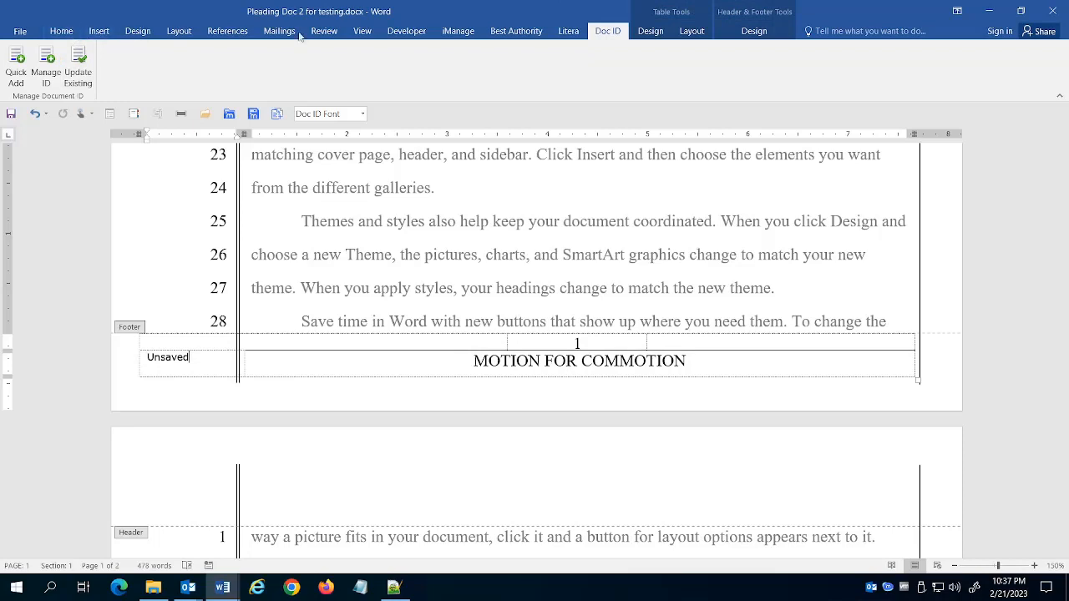
Save the pleading to iManage in the Documents folder of Test Modern1 and delete the 399.1 line below the footer table.
click(253, 113)
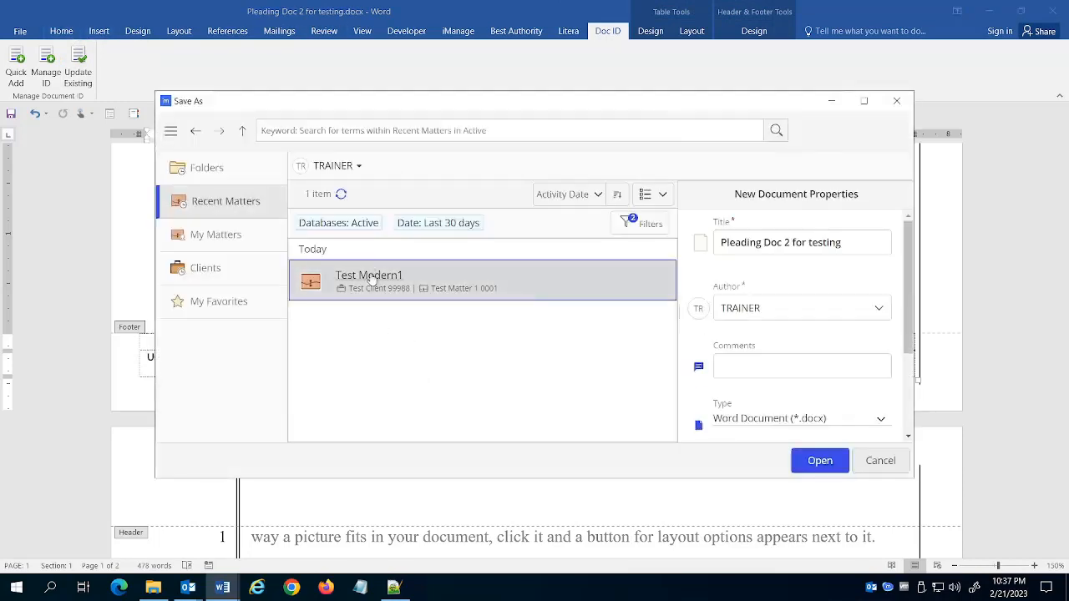
double_click(372, 278)
double_click(373, 381)
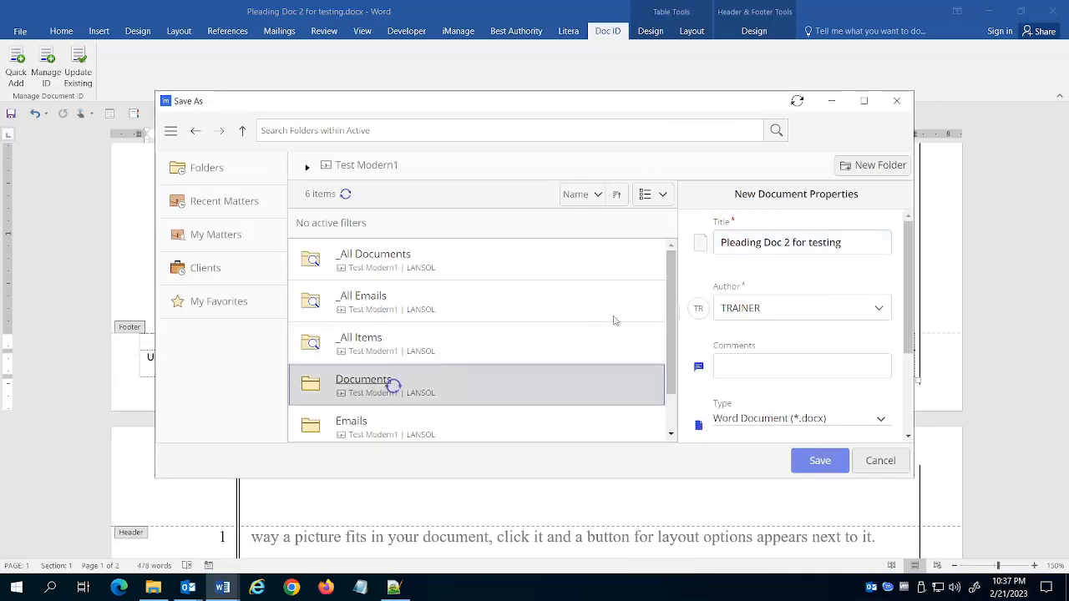
click(820, 460)
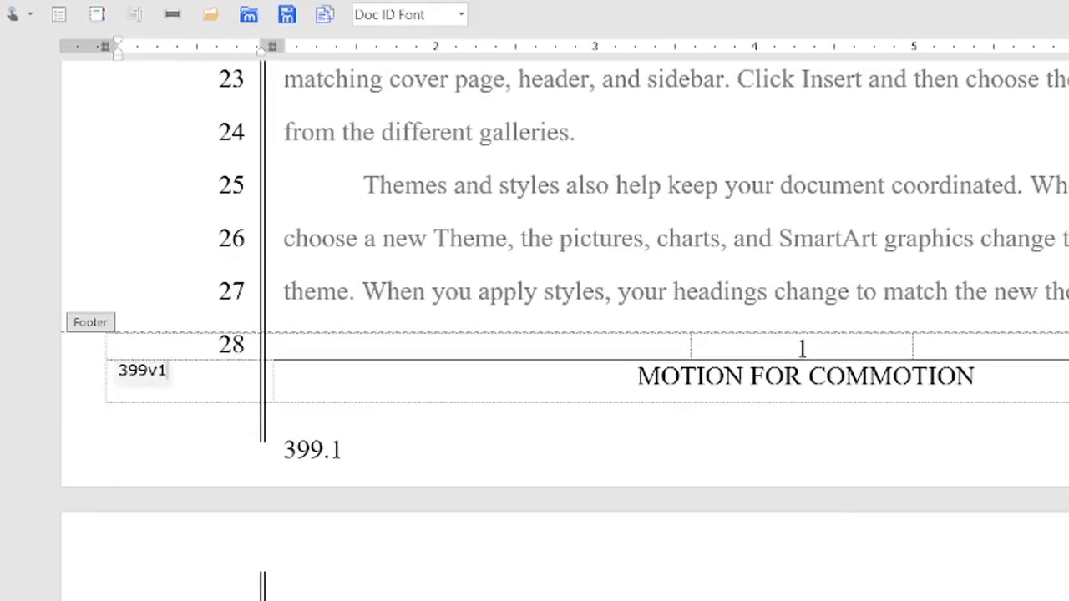
click(265, 449)
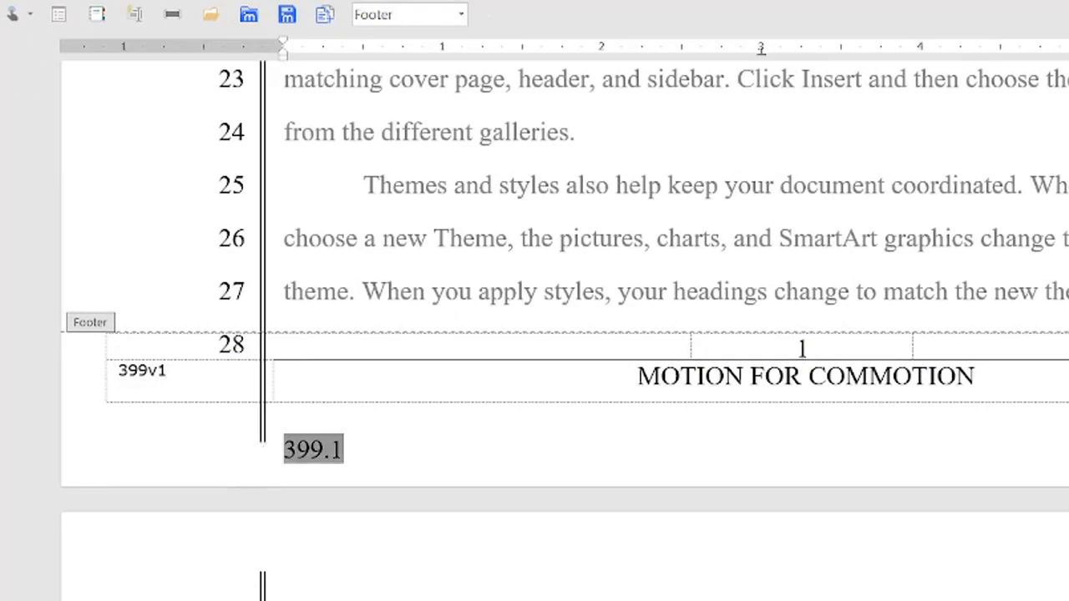
key(Delete)
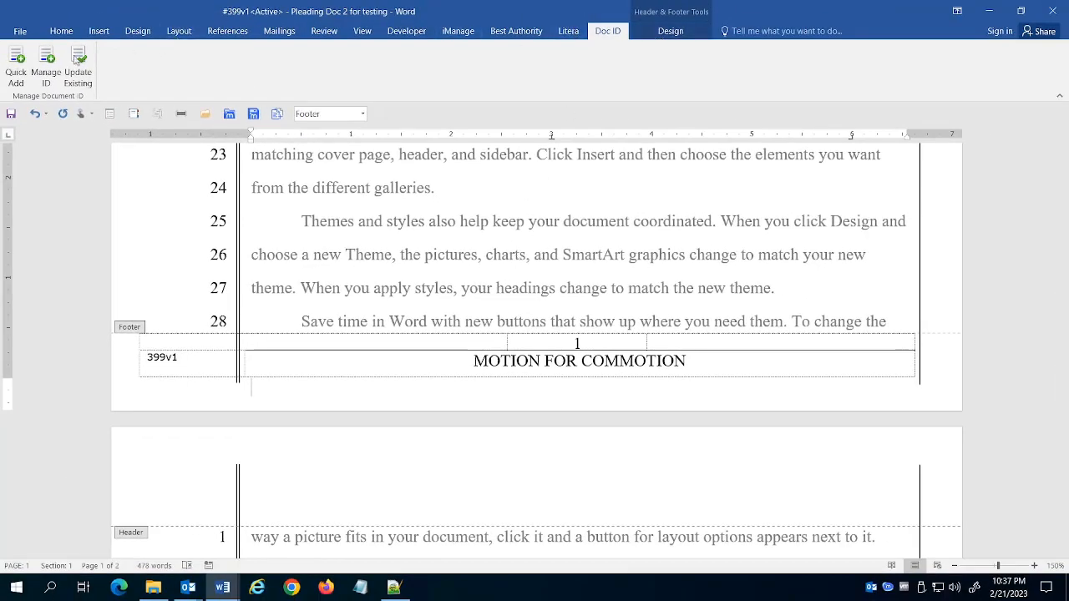
Move the document ID with version number to the end of the document, close the footer and go to the document's end.
click(46, 60)
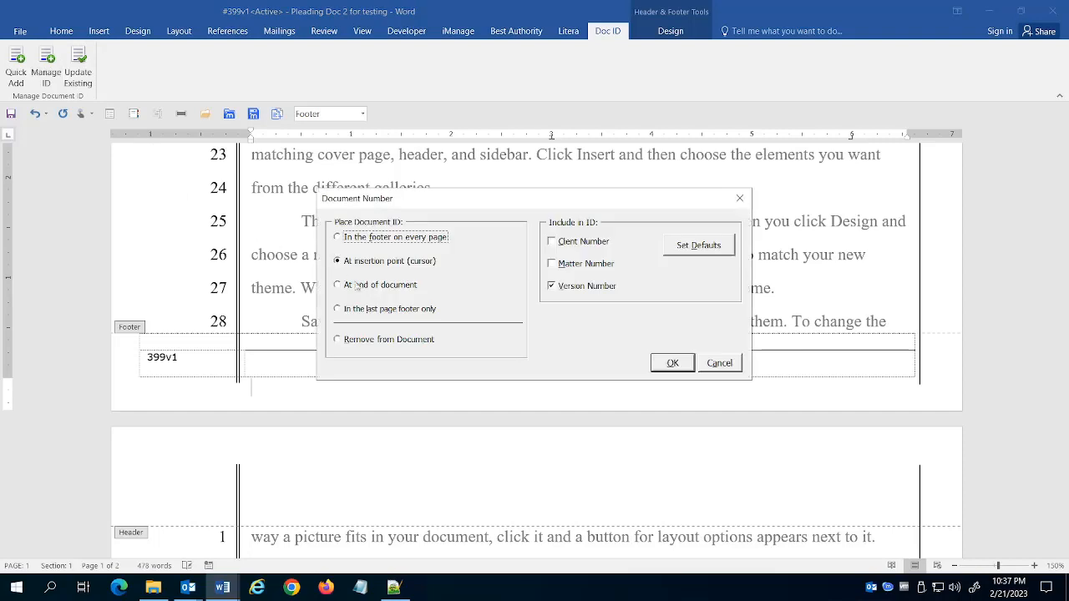
click(349, 287)
click(669, 363)
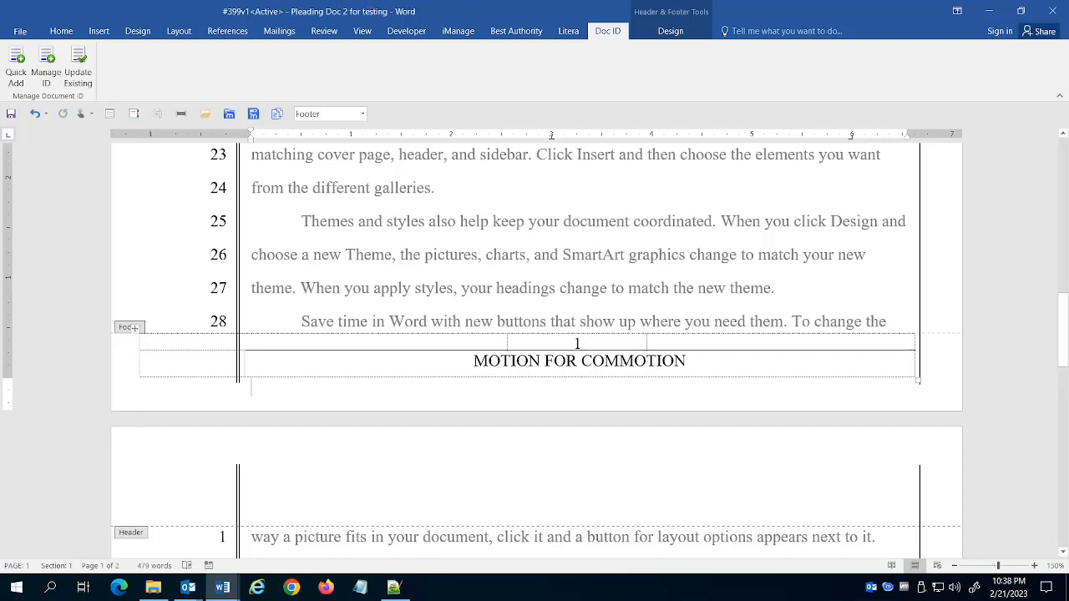
double_click(211, 388)
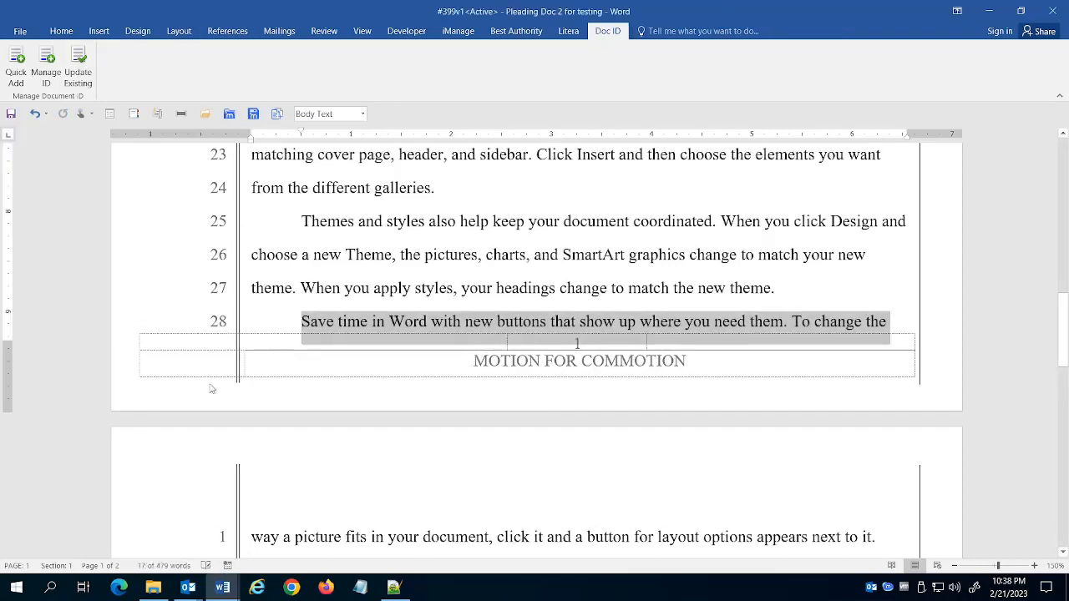
click(486, 221)
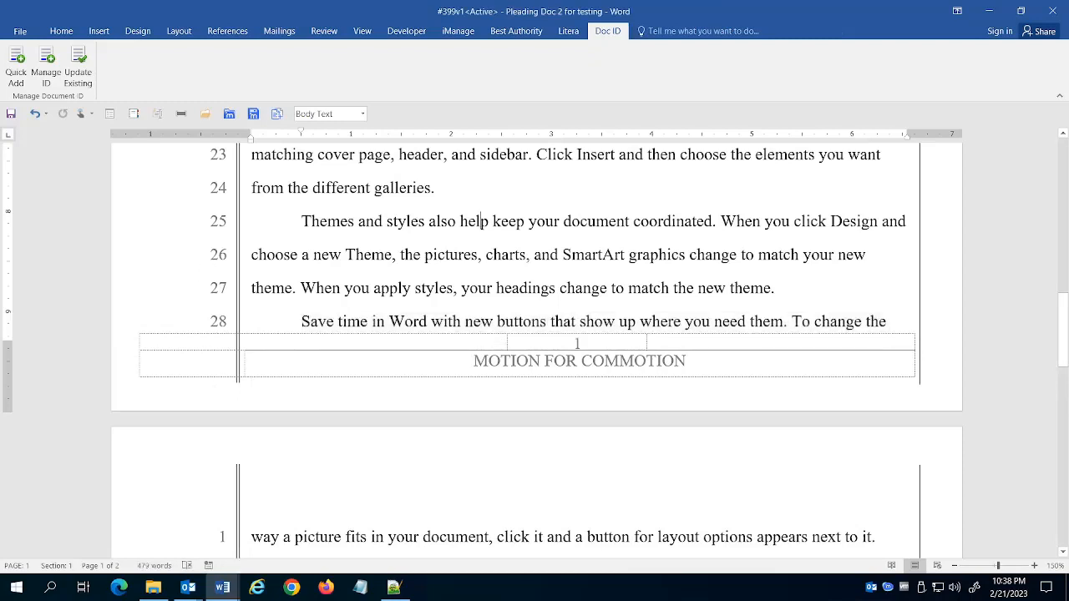
key(ctrl+End)
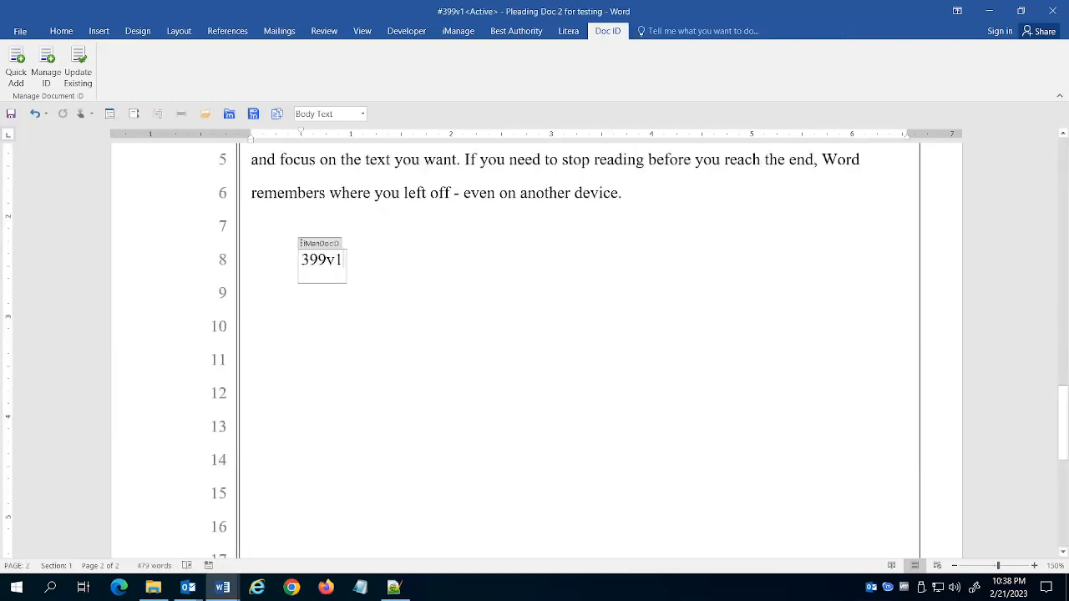
Show the formatting marks and delete the empty paragraph above the document ID at the end of the pleading.
click(302, 226)
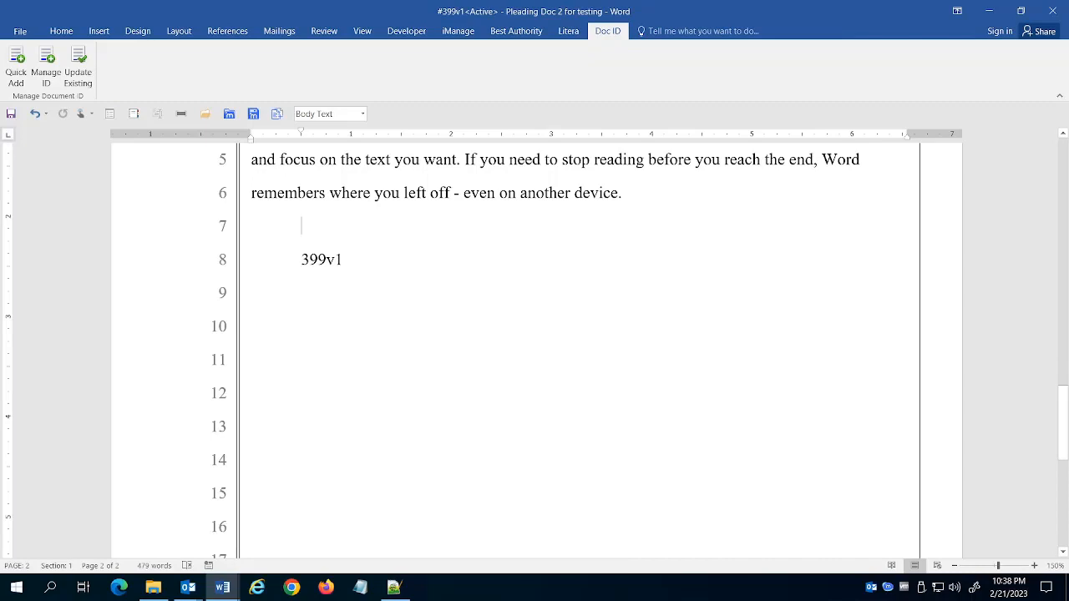
key(ctrl+shift+8)
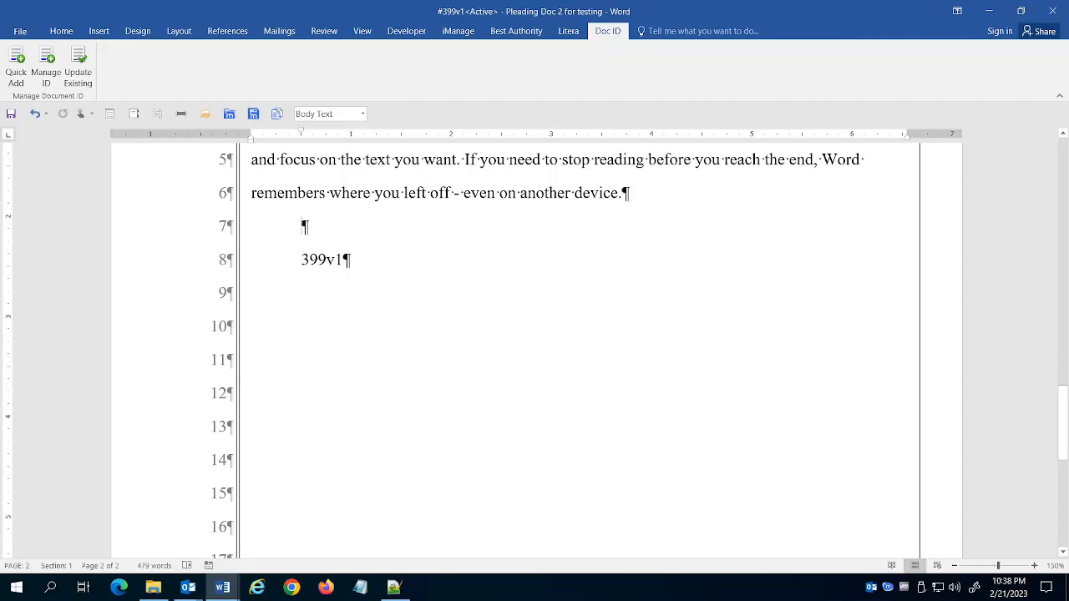
key(Delete)
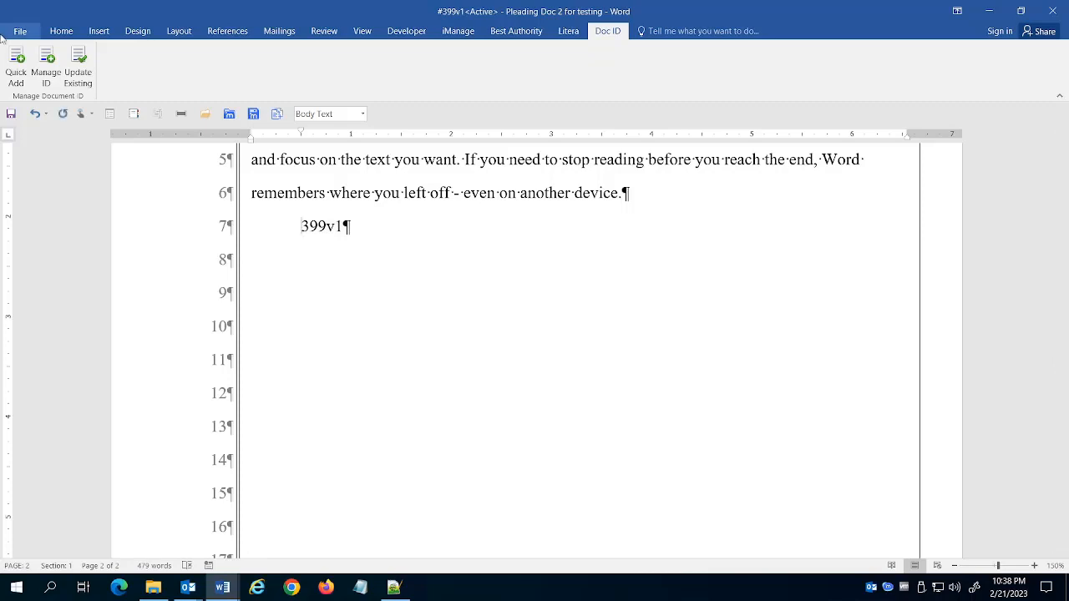
click(458, 160)
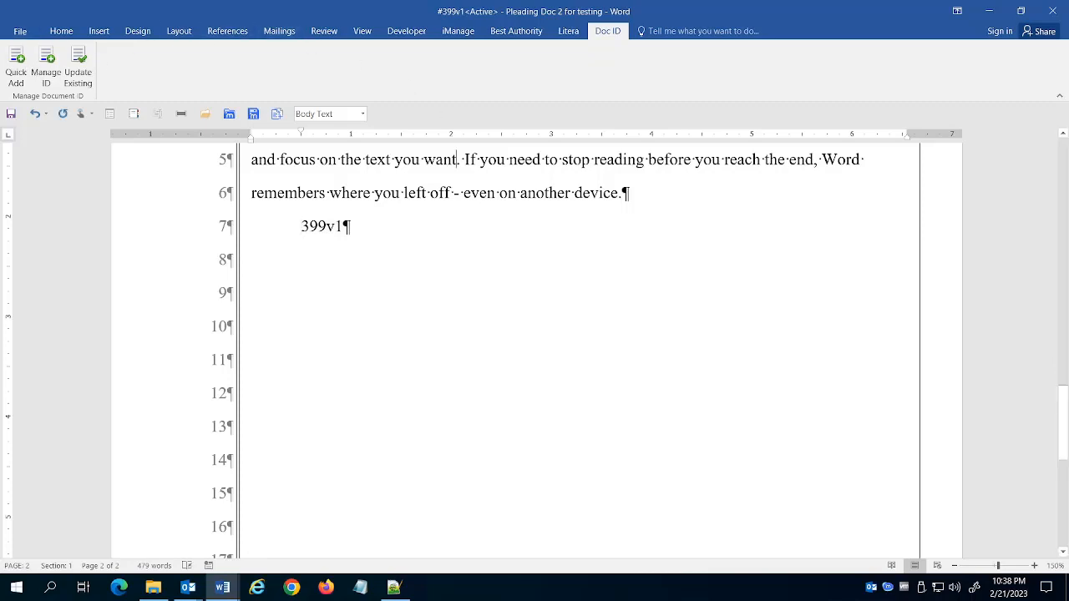
Examine the iManage commands and the pleading's page 2 footer, and return to Long Business Document with the Doc ID commands displayed.
click(458, 31)
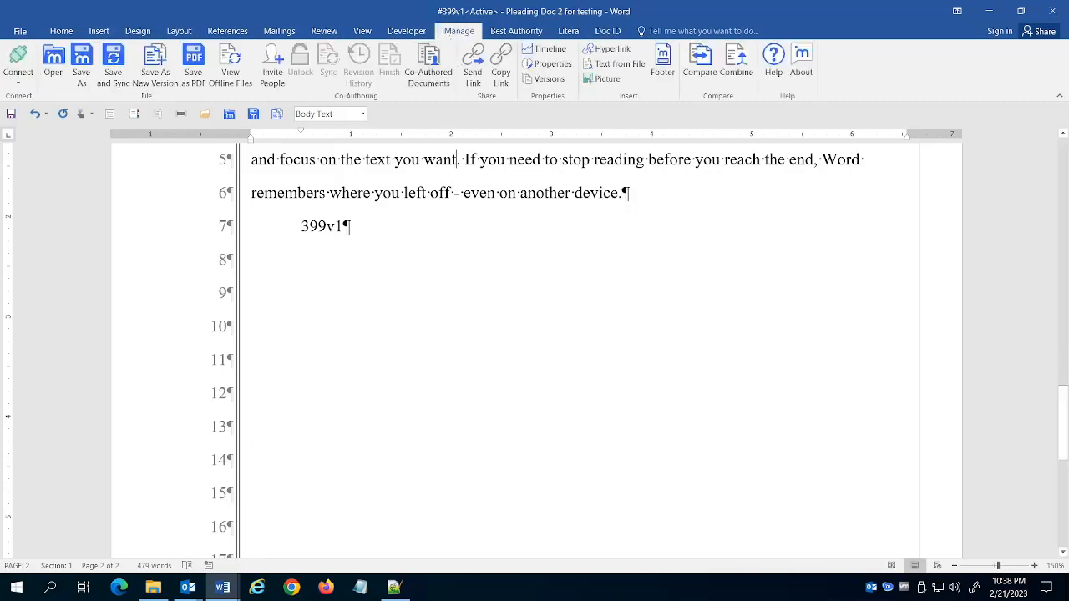
scroll(535, 342, down, 5)
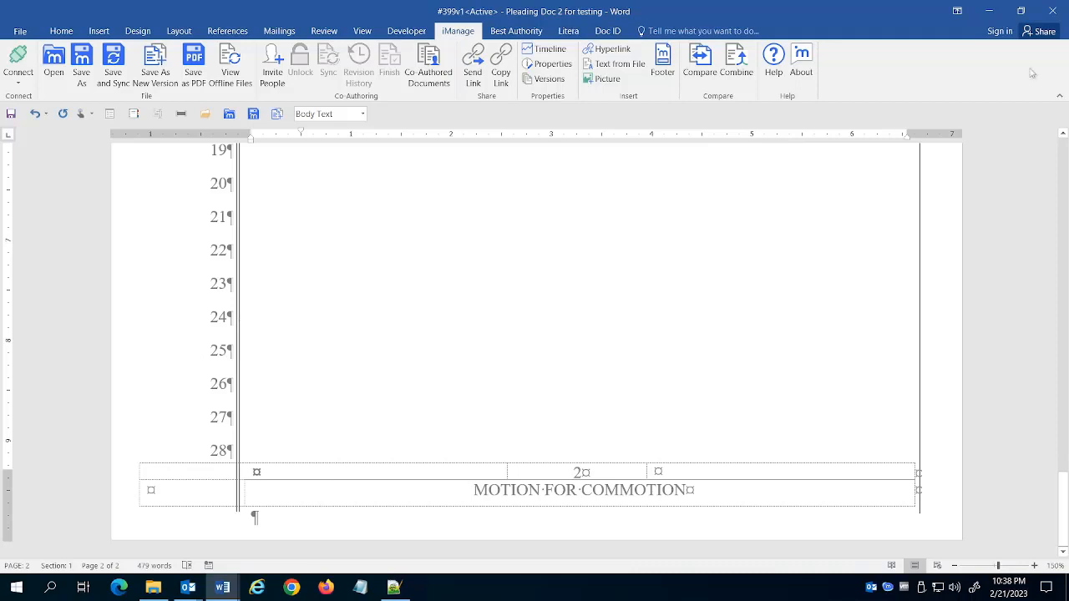
click(987, 12)
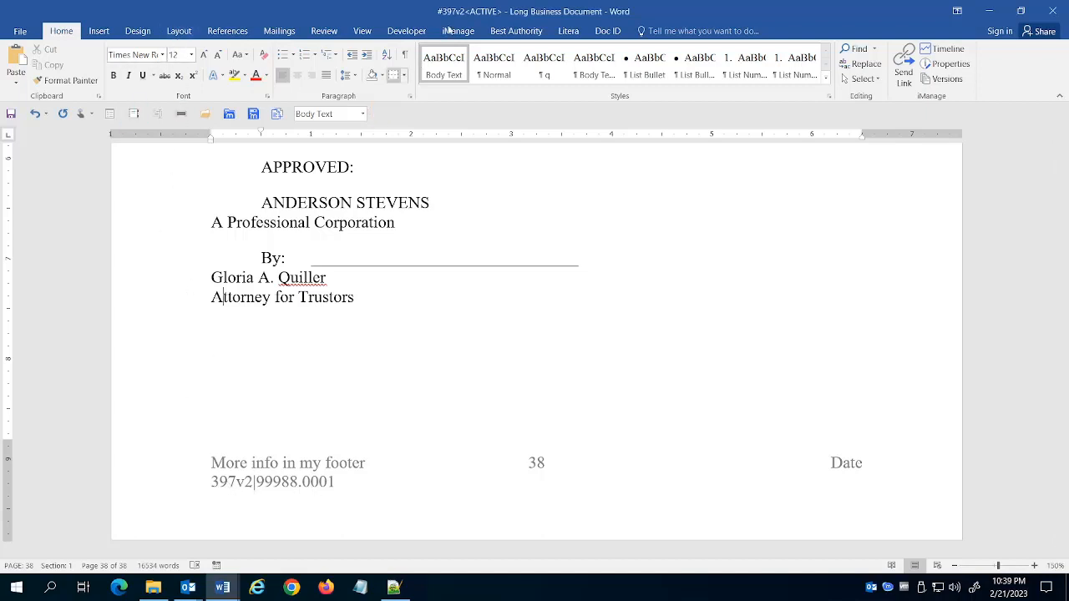
click(599, 32)
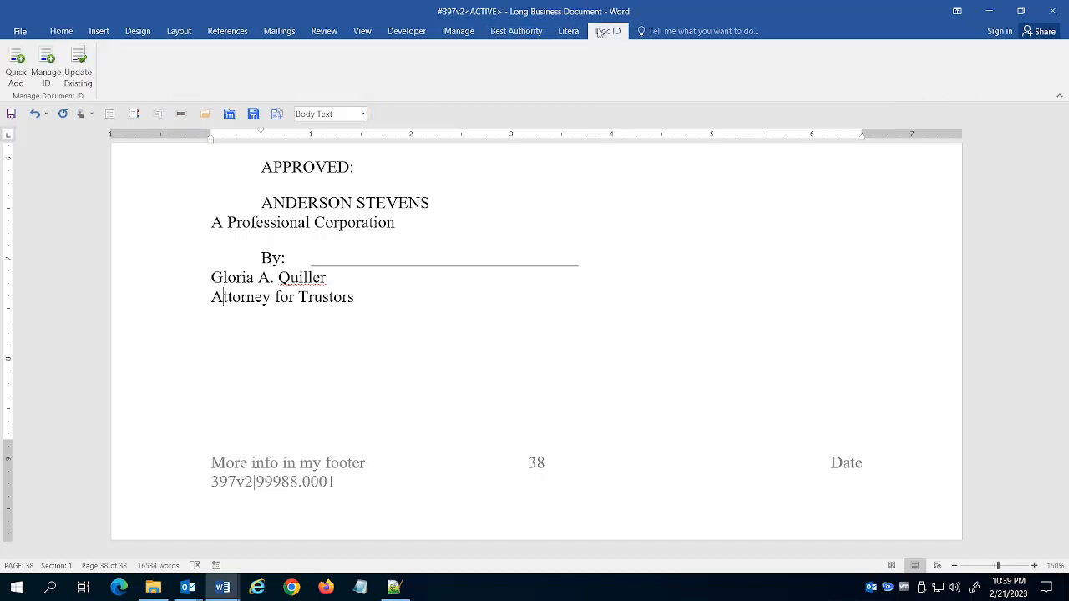